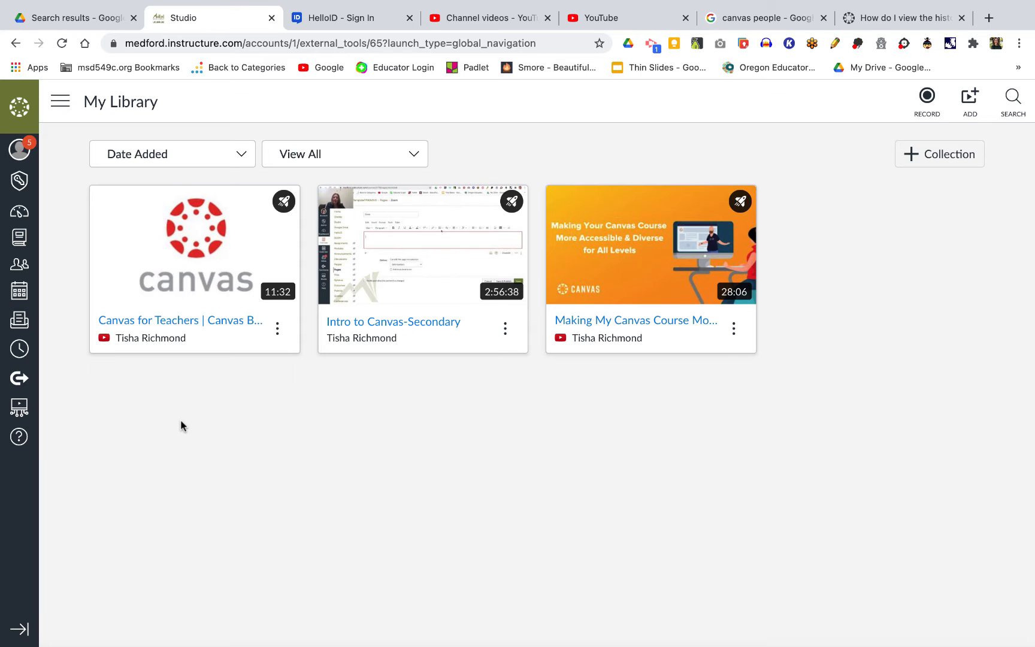
Add a new quiz to the "Canvas for Teachers" video in My Library.
key("Tab")
left_click(812, 540)
left_click(276, 334)
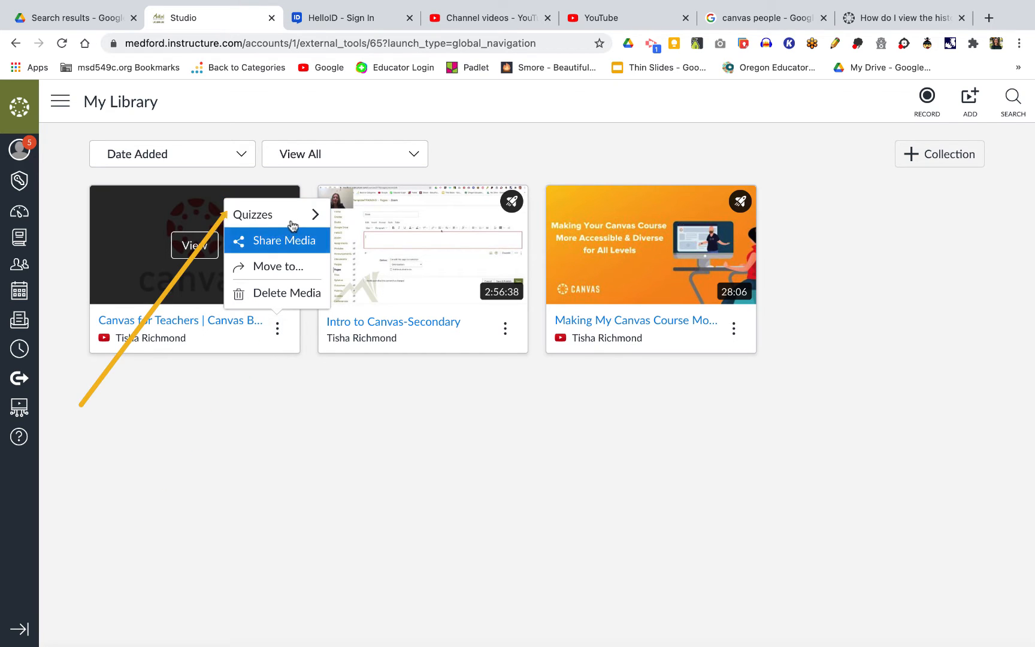
mouse_move(294, 221)
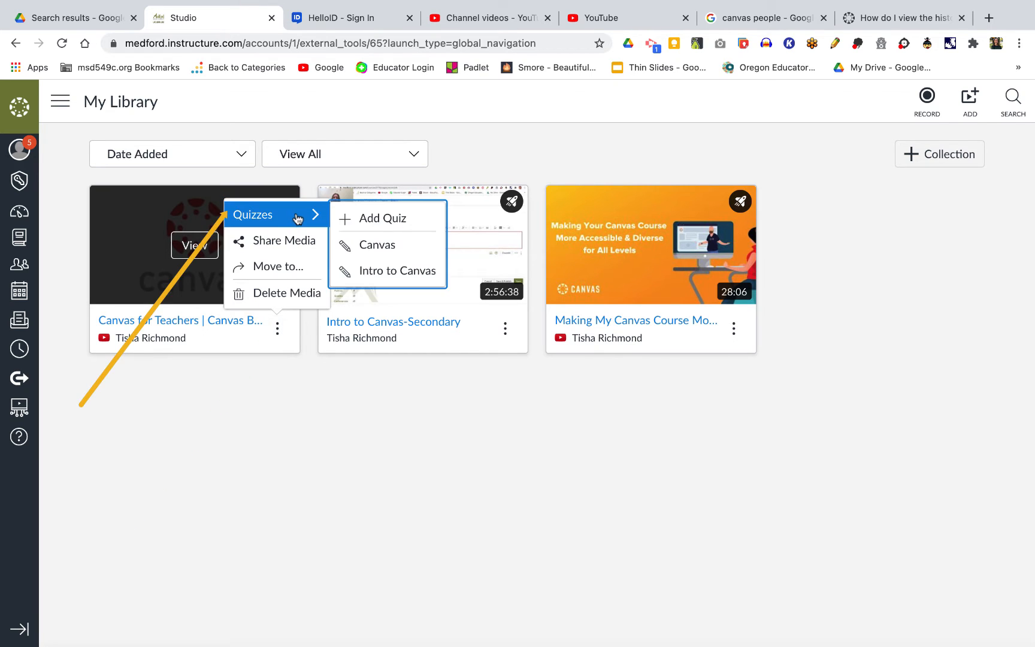
left_click(368, 219)
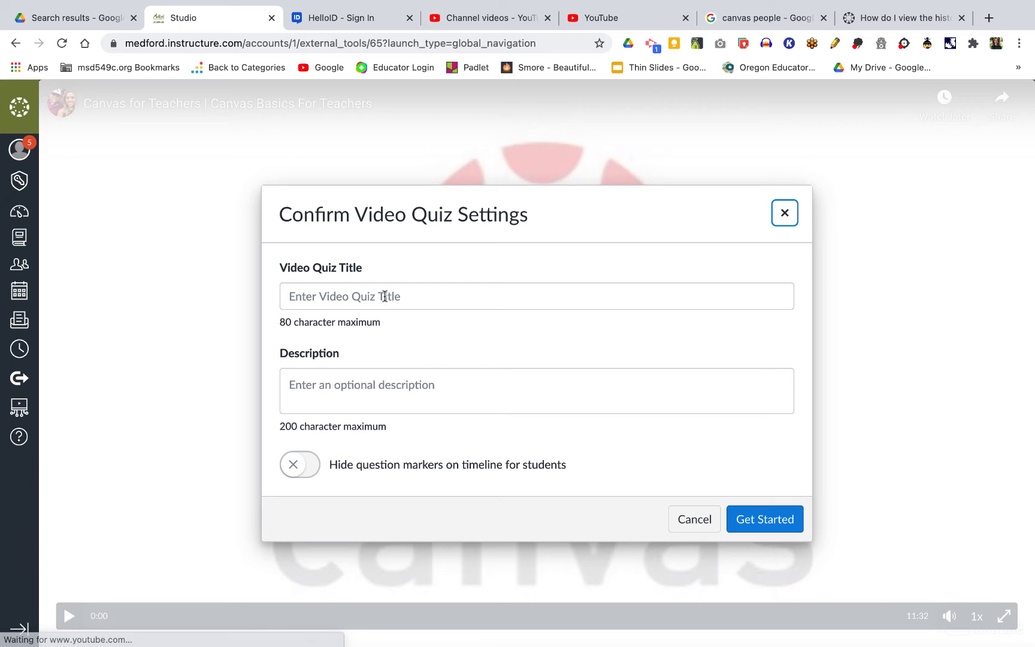
Title the video quiz "Practice Quiz", leave question markers visible to students and the description empty, and start building the quiz.
left_click(385, 296)
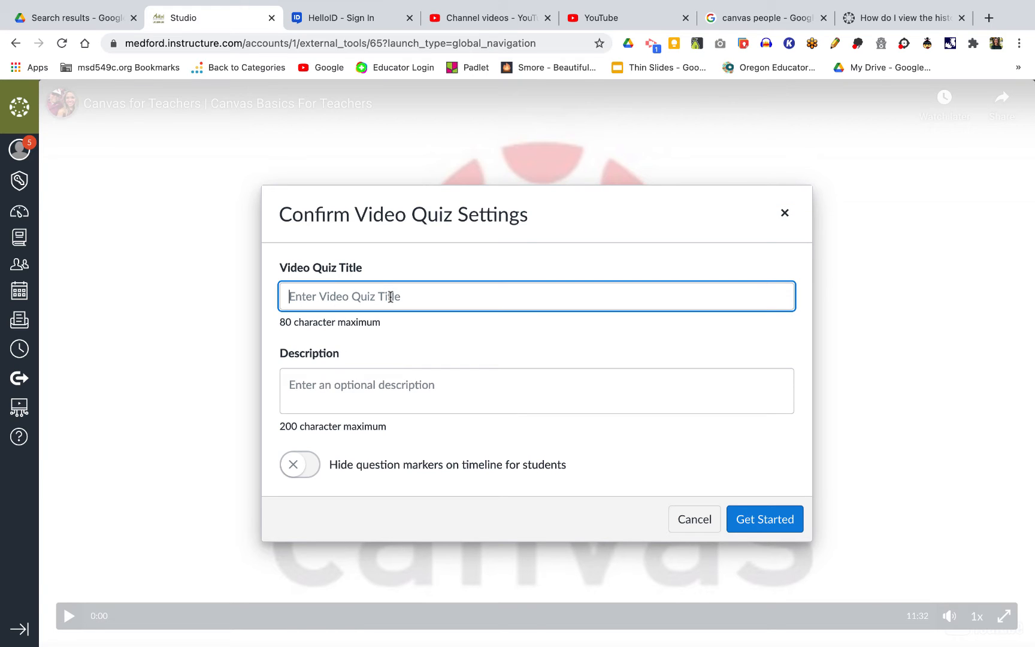
type("Pra")
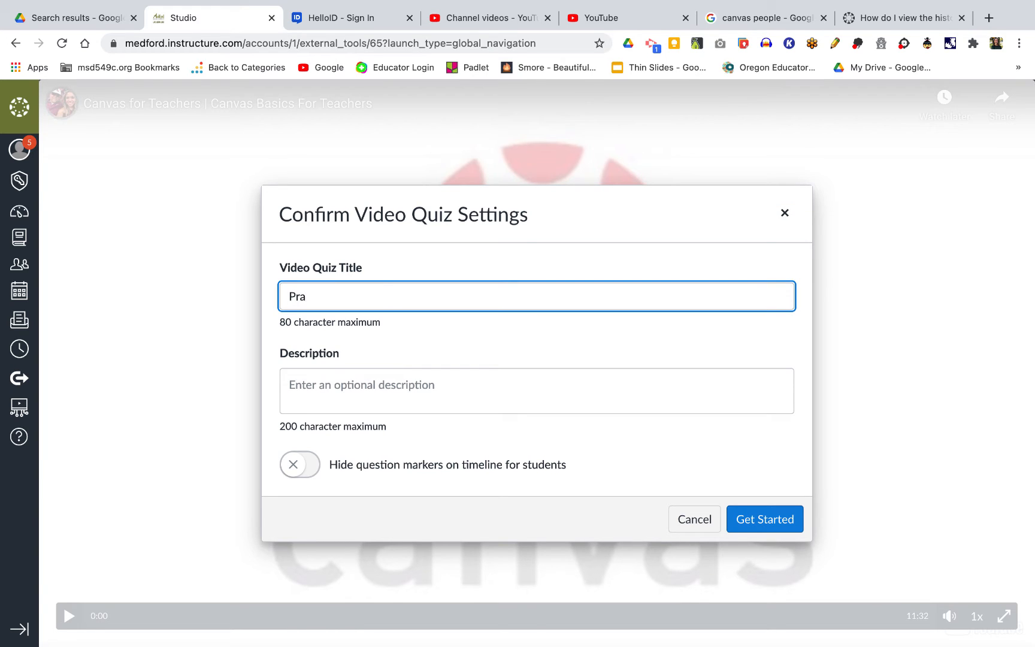
type("ctice Quiz")
left_click(431, 386)
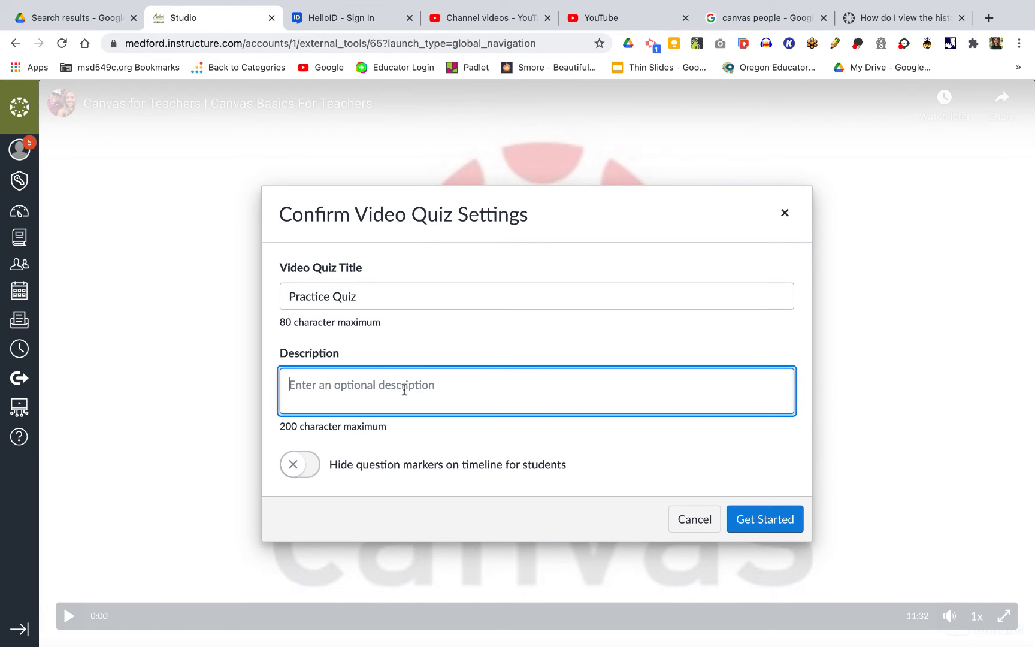
left_click(293, 466)
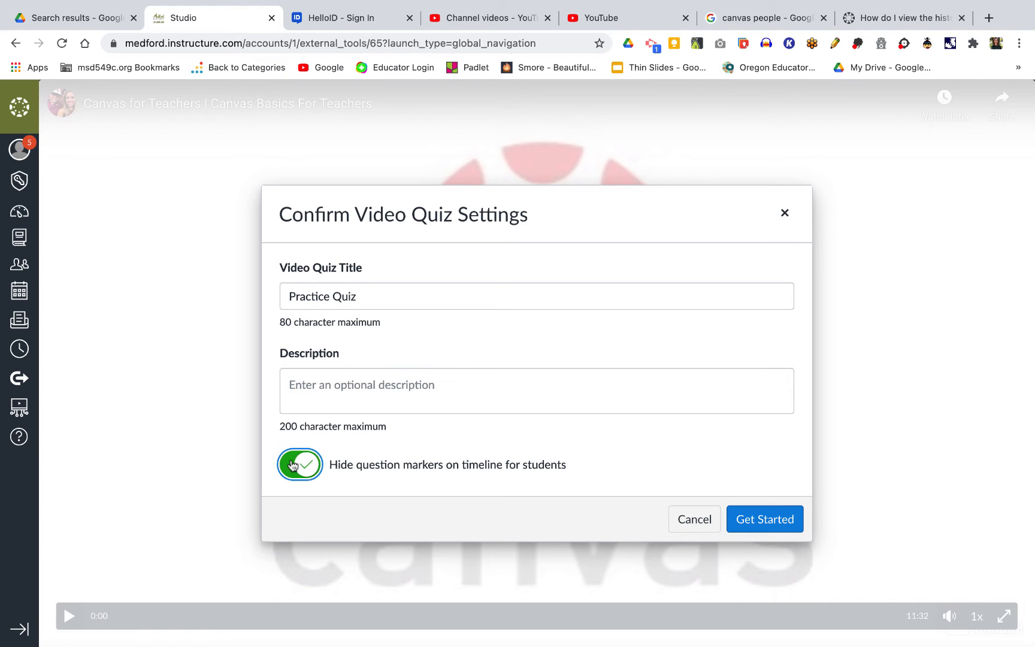
left_click(294, 465)
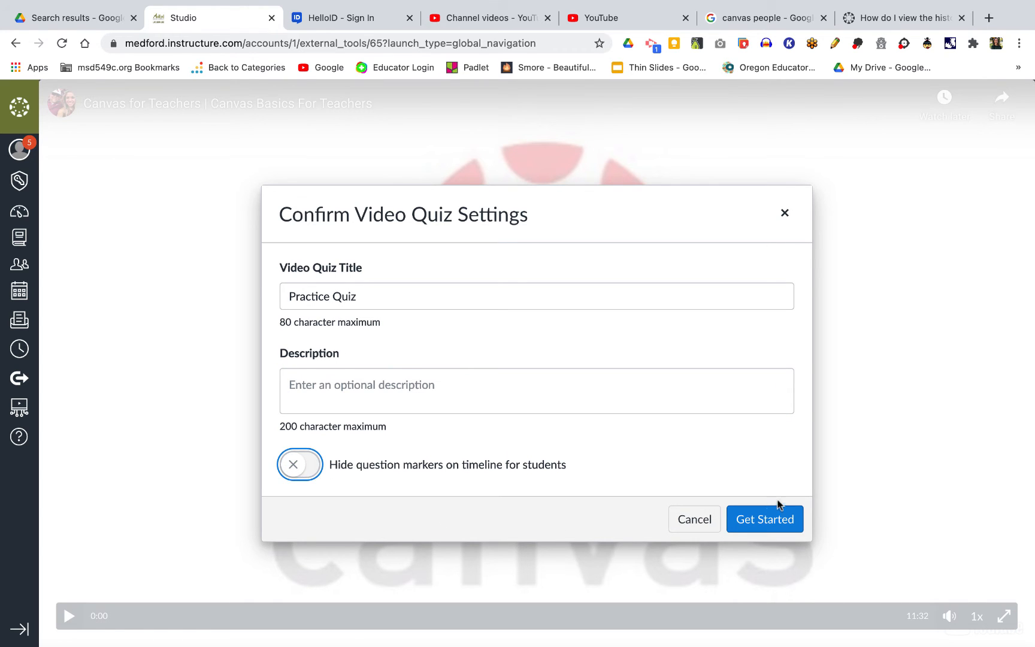
left_click(786, 523)
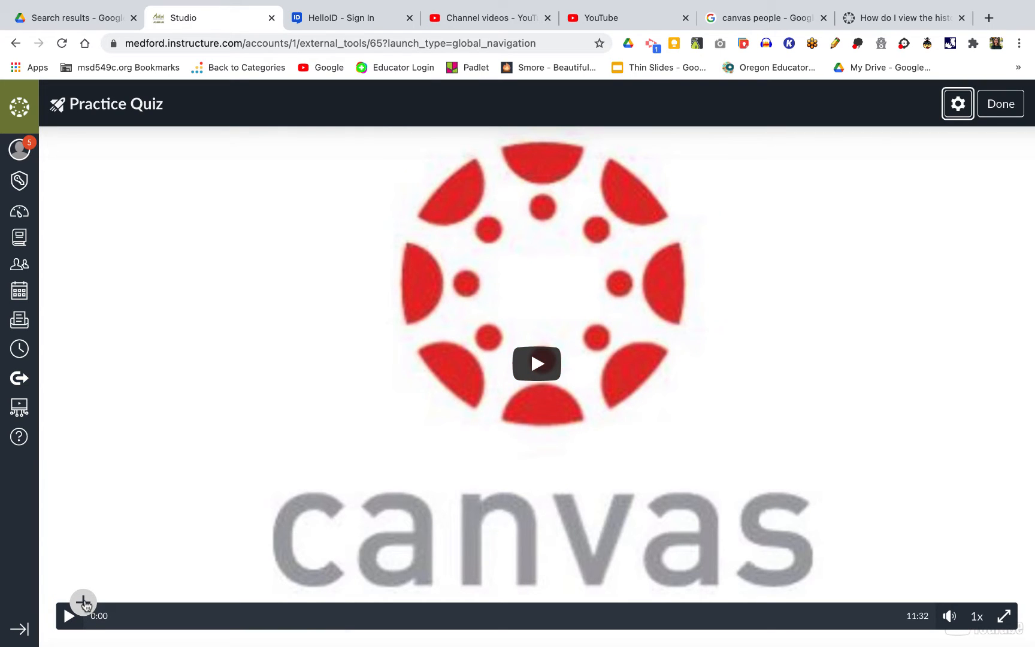
Insert a multiple choice question at 2:21 in the video, add a third answer choice and expand its question feedback options.
left_click_drag(87, 605, 141, 607)
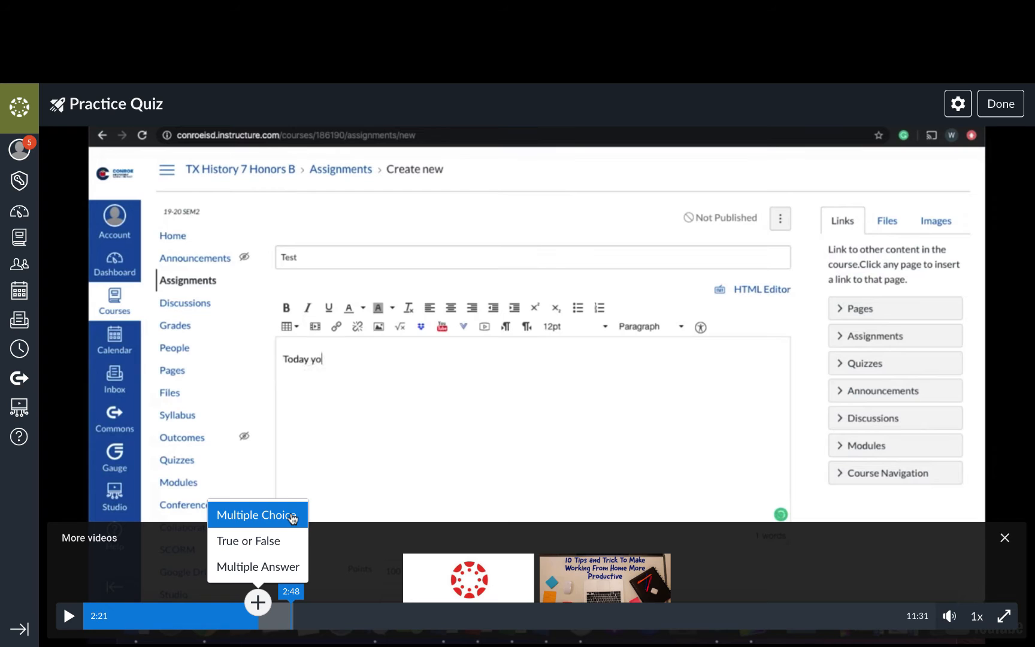
left_click(293, 519)
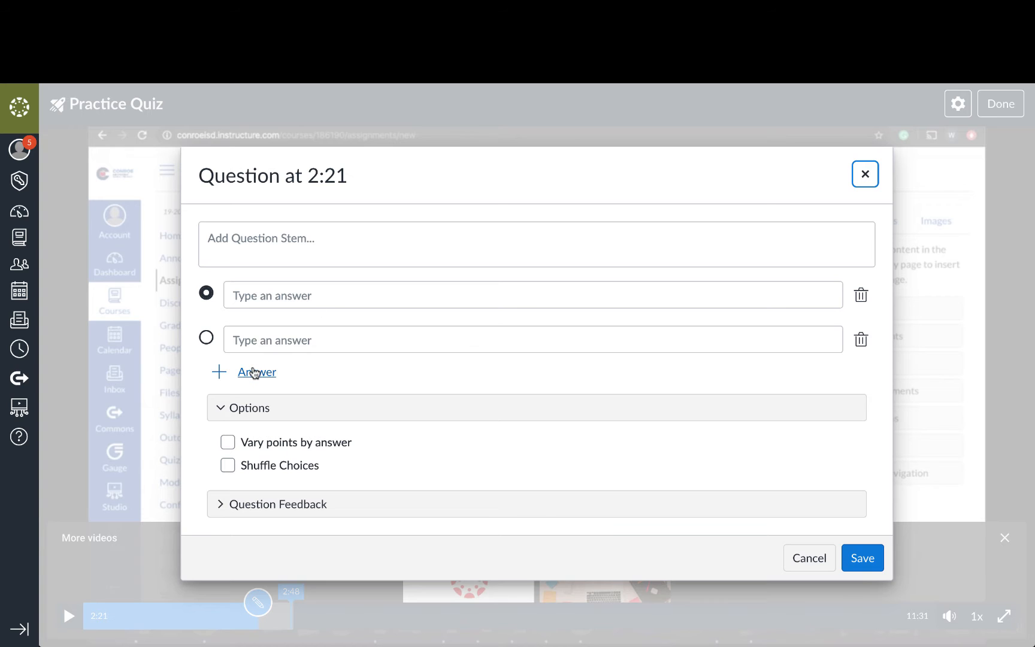
left_click(252, 372)
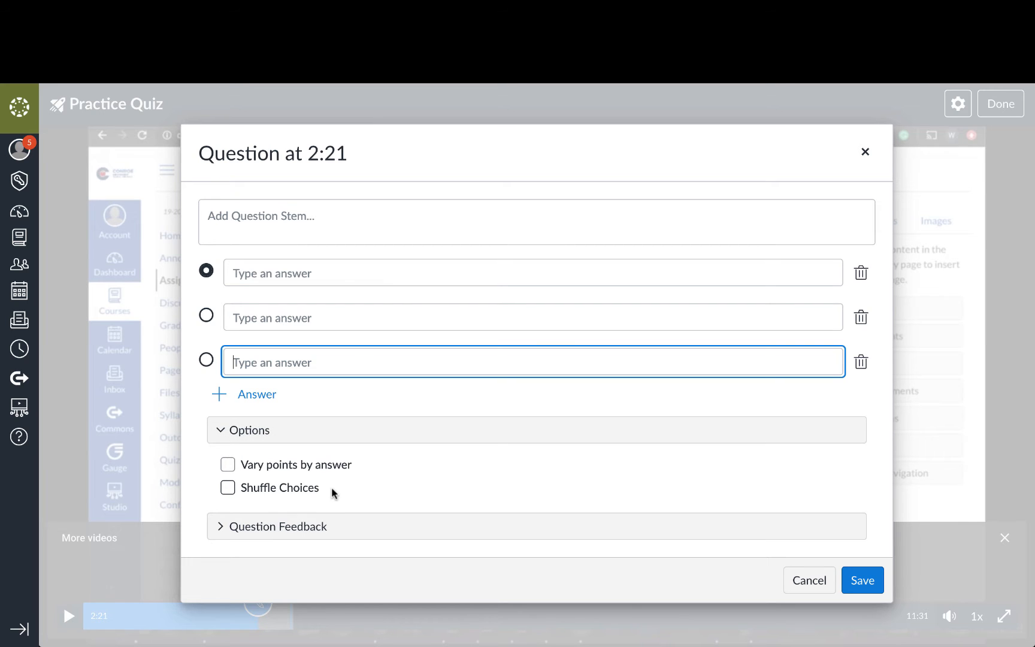
left_click(236, 527)
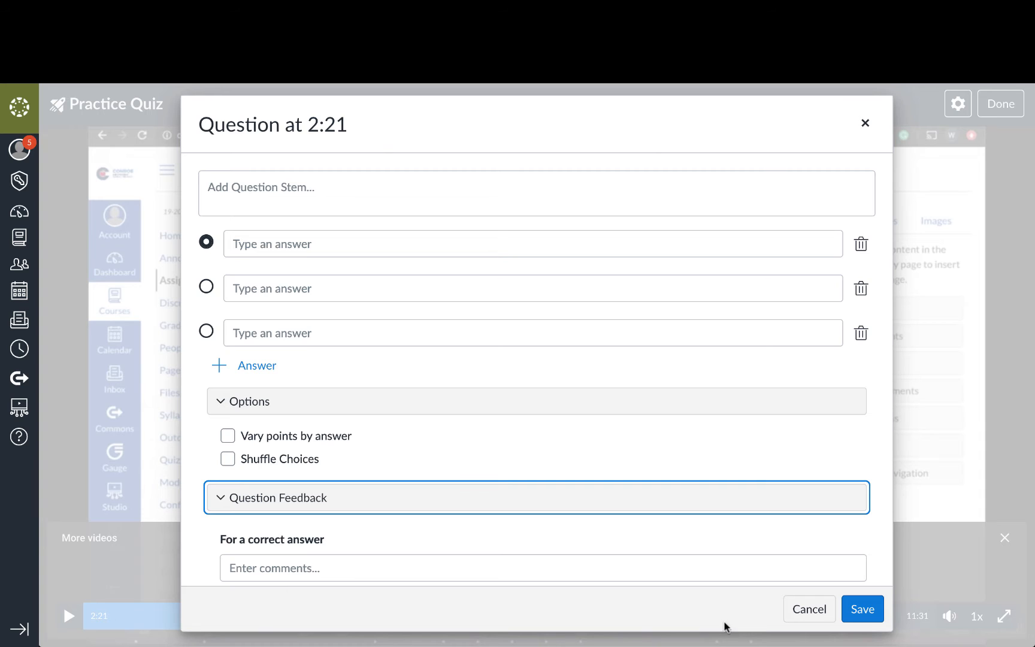
left_click(863, 609)
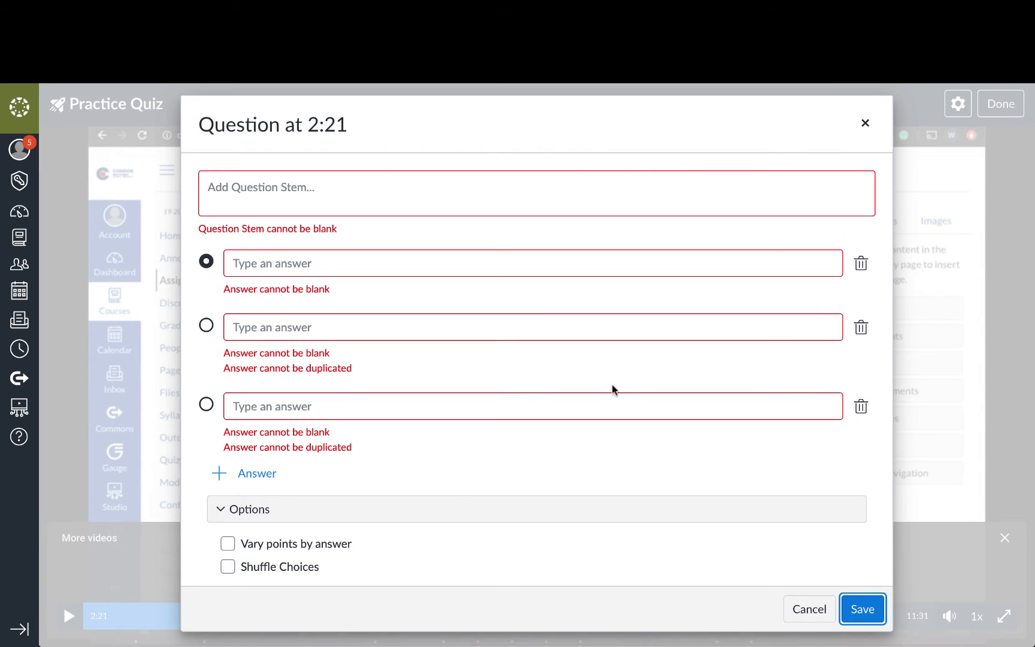
Enter the question stem "dgdgd" with the answers "adgdsg", "dsgdsg" and "dasgdsg", keeping the first as correct, and save the question.
left_click(489, 189)
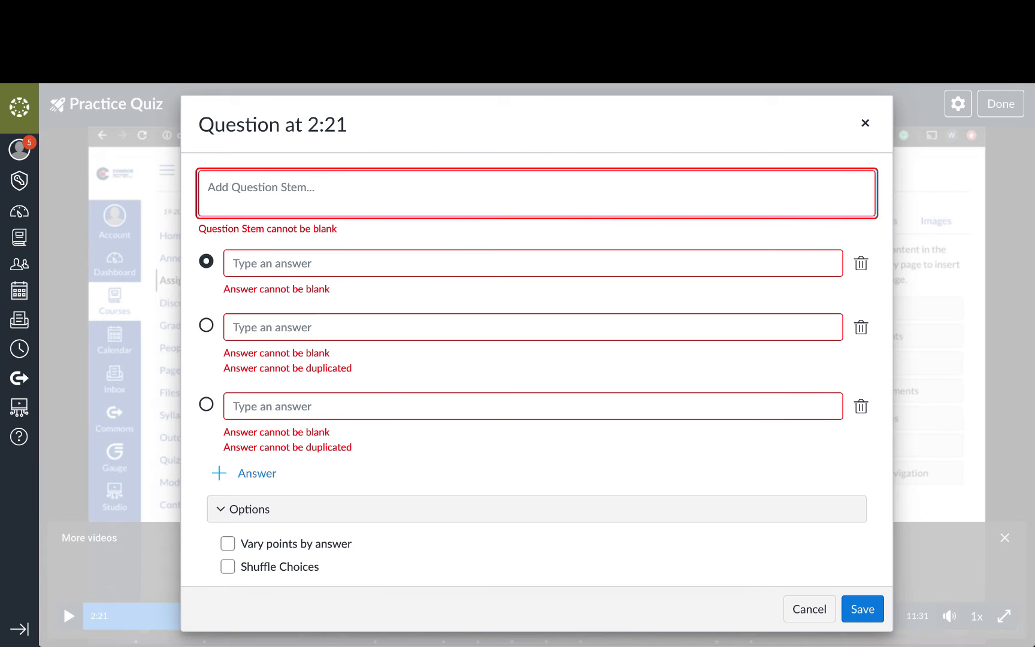
type("dgdgd")
left_click(429, 245)
type("adgdsg")
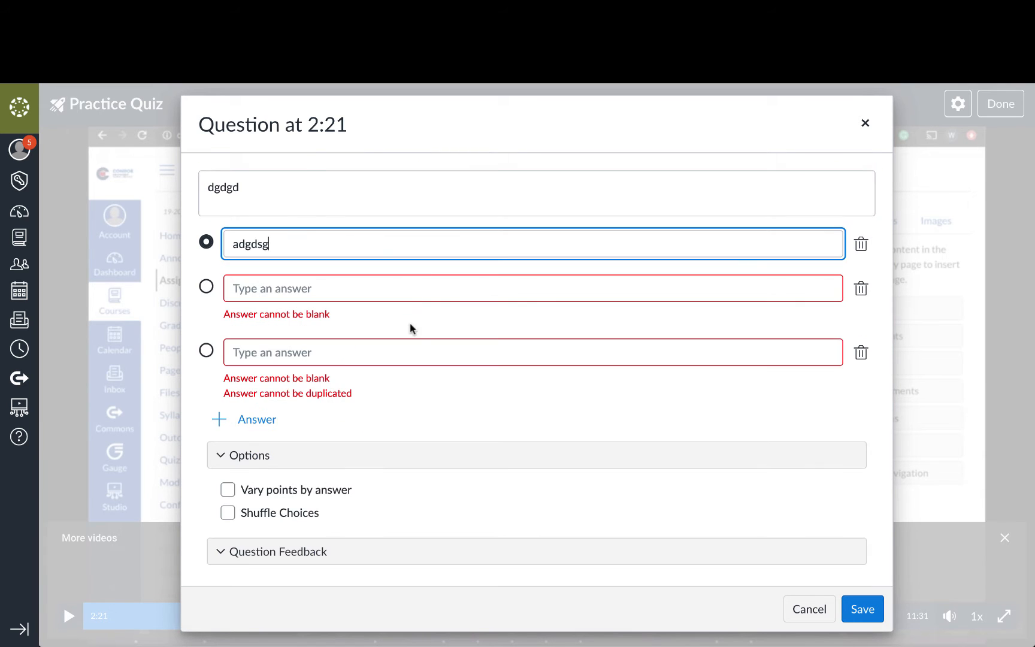
left_click(412, 291)
type("dsgdsg")
left_click(405, 335)
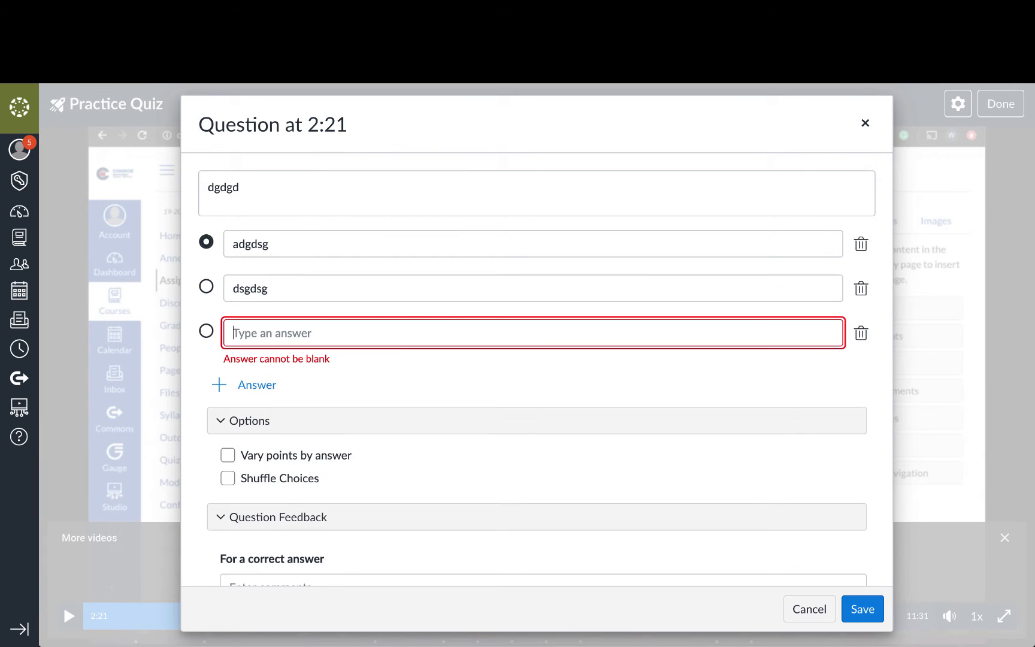
type("dasgdsg")
left_click(862, 609)
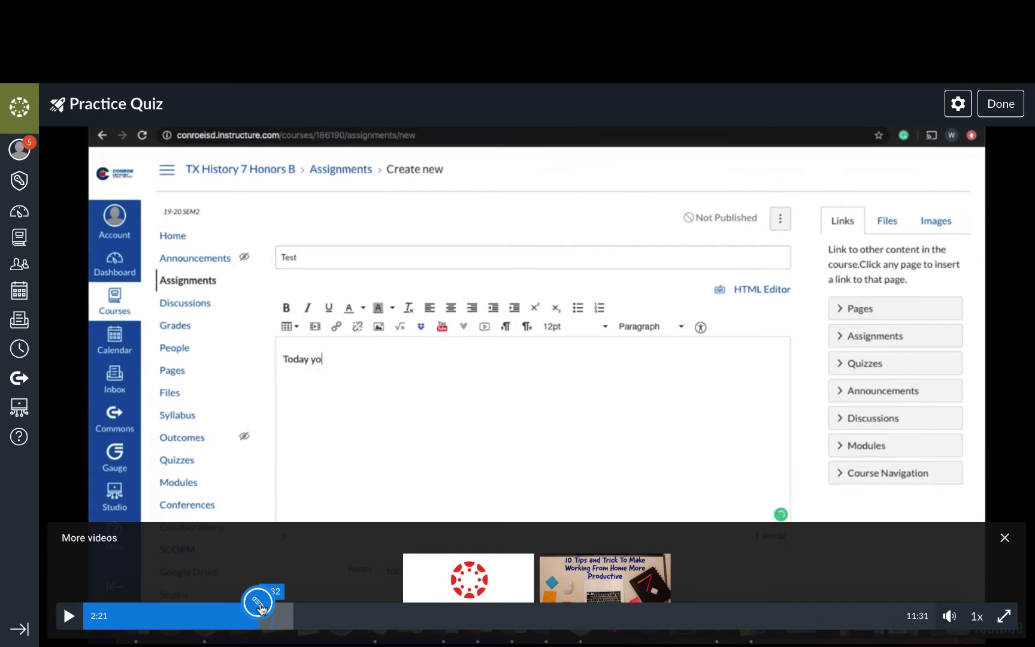
Reopen the saved question at 2:21 for review and close it without changes.
left_click(258, 605)
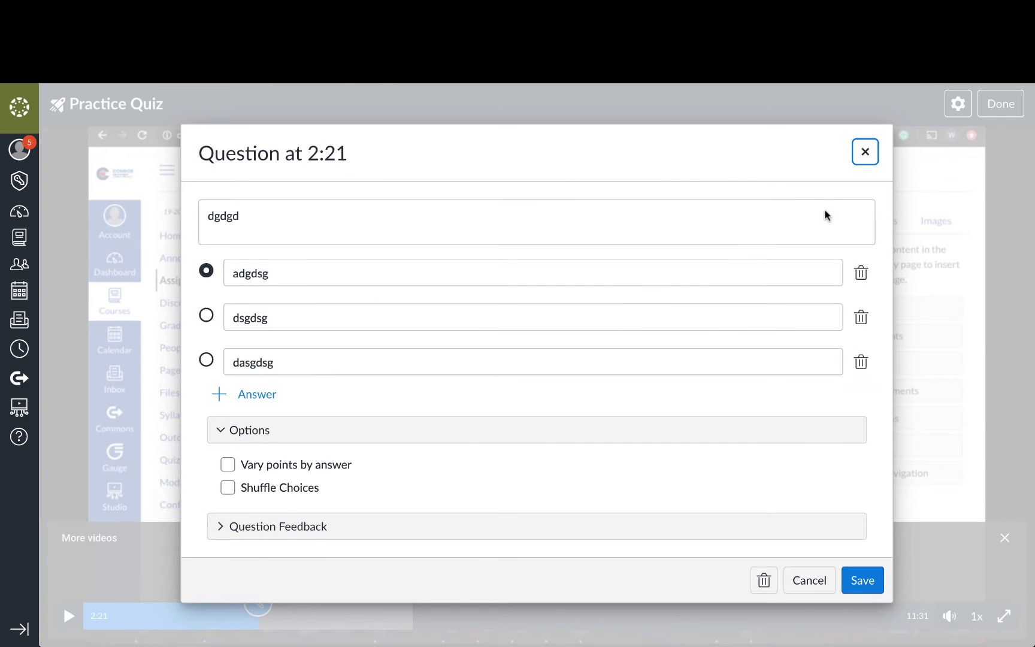
left_click(865, 155)
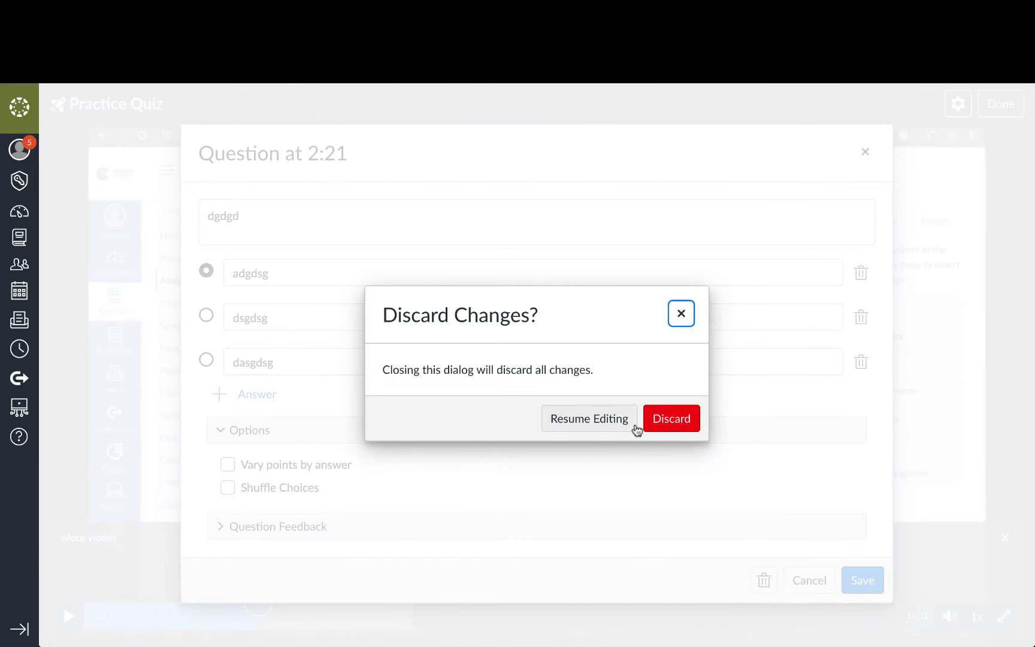
left_click(657, 422)
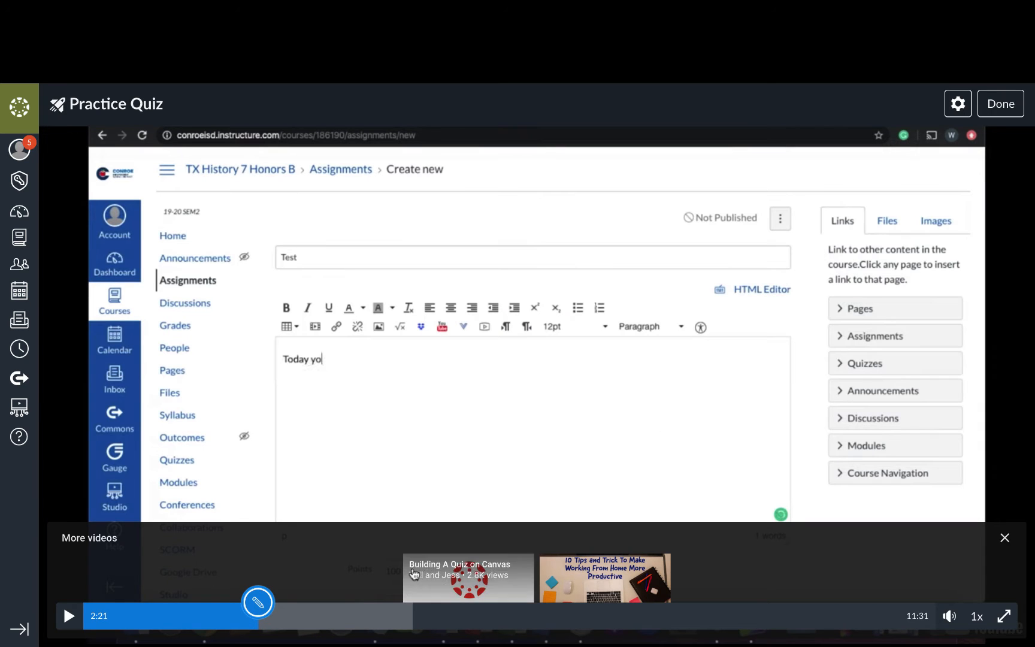
Add a true or false question at 4:32 with the stem "sfdsgasg" and True as the correct answer, and save it.
left_click(420, 615)
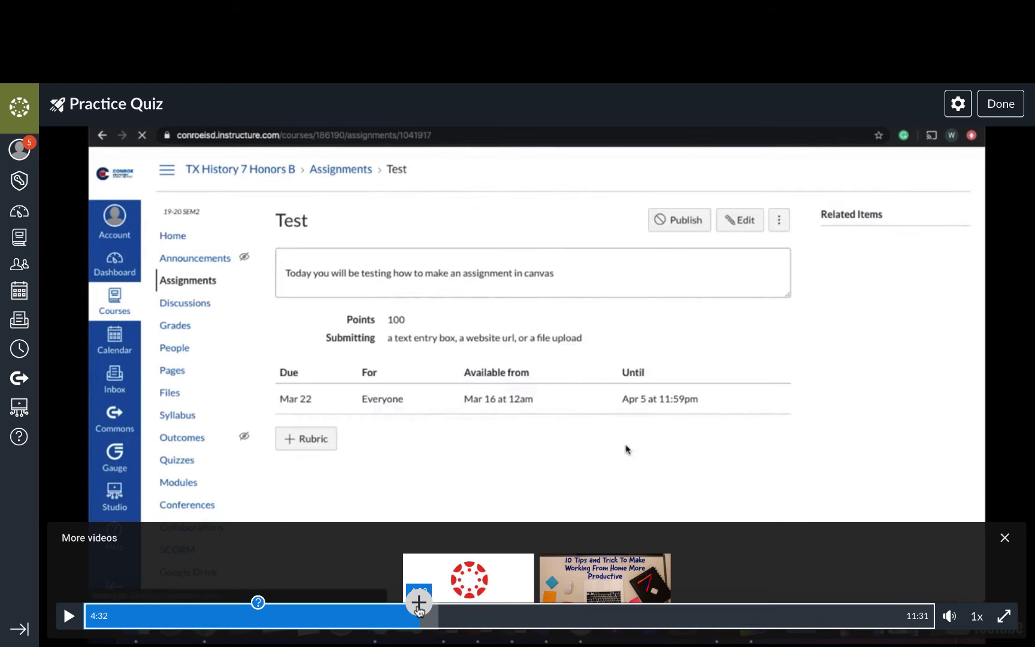
left_click(419, 604)
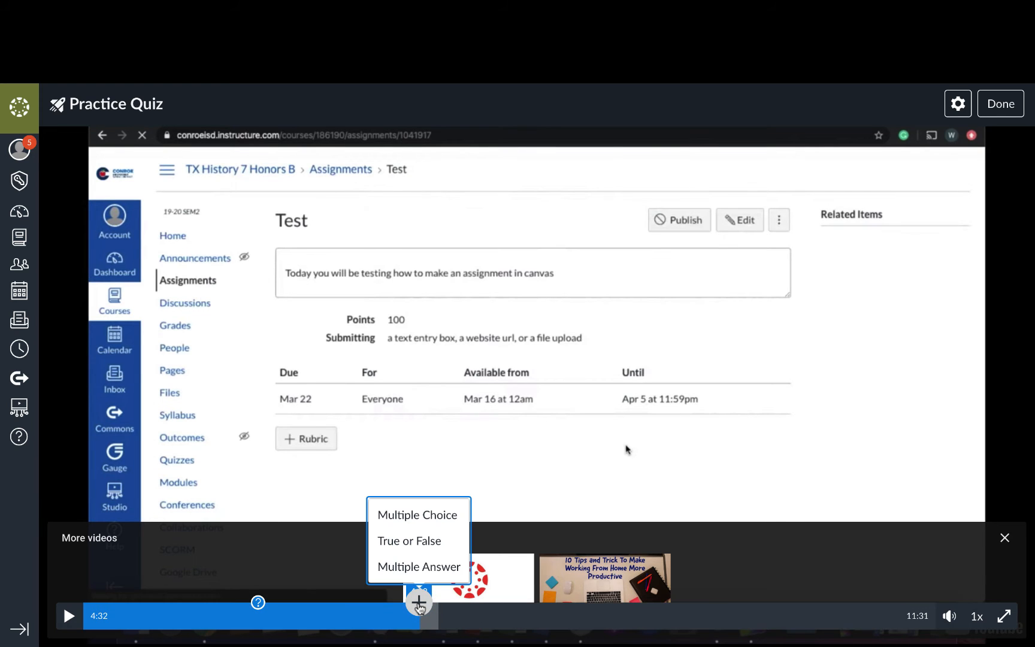
left_click(413, 541)
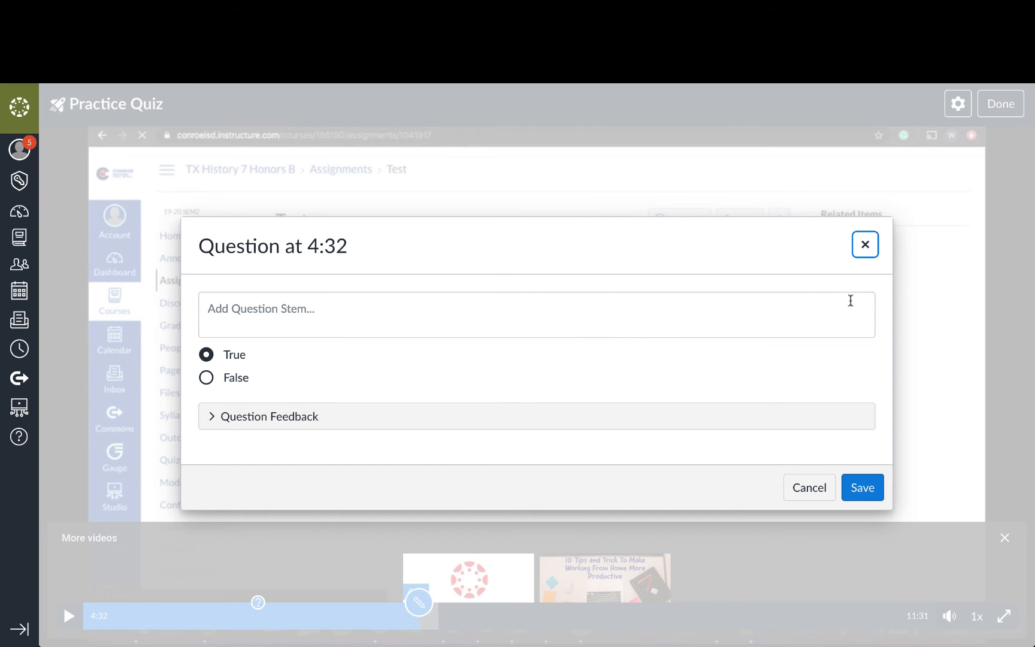
left_click(707, 308)
type("sfdsgasg")
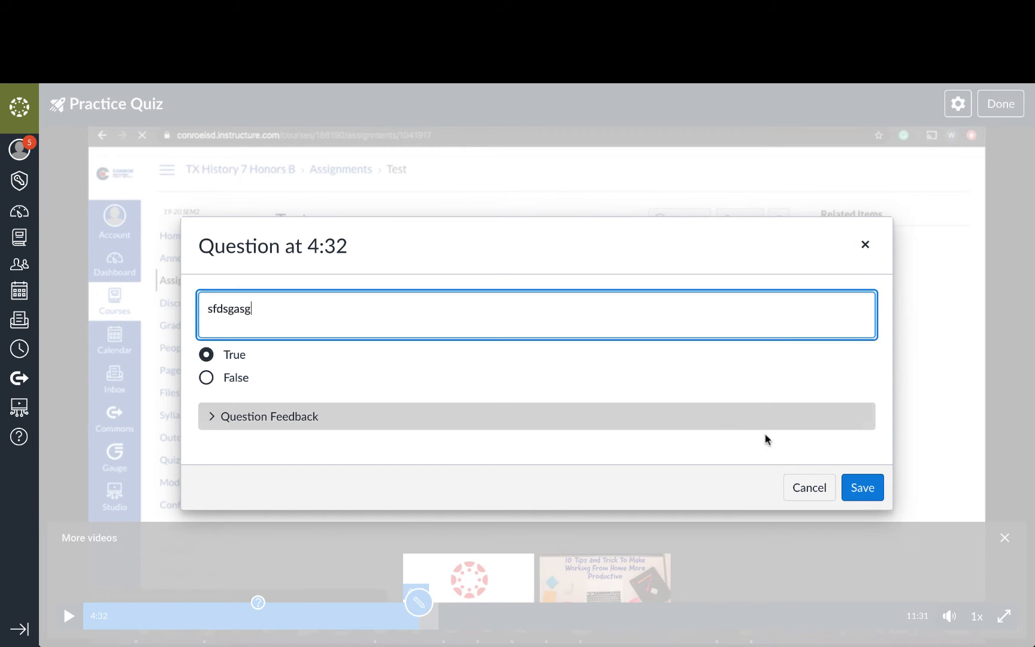
left_click(862, 488)
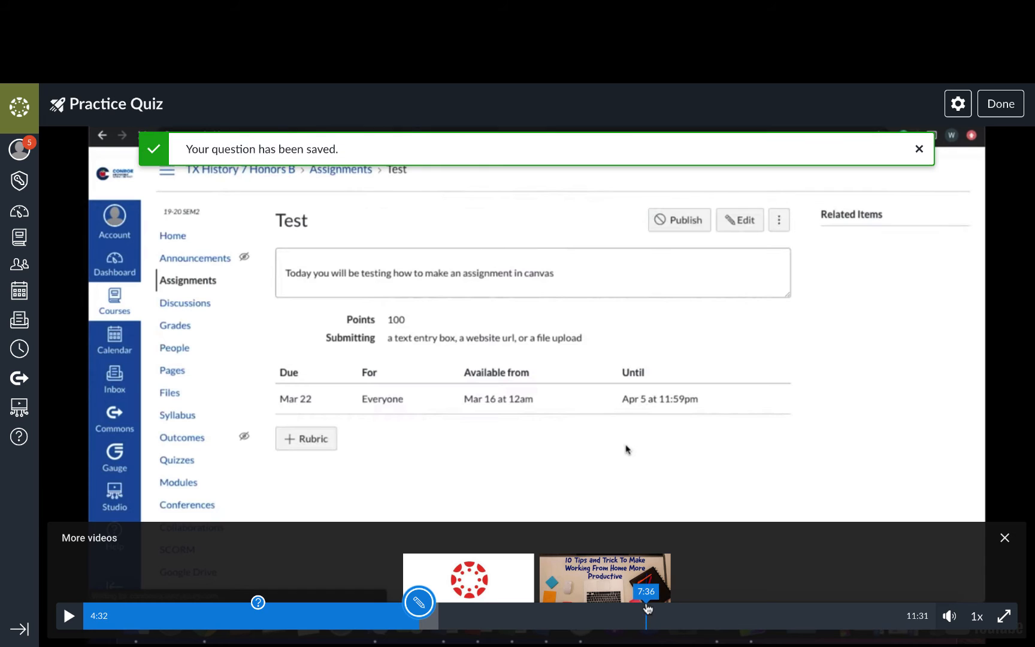
left_click(647, 608)
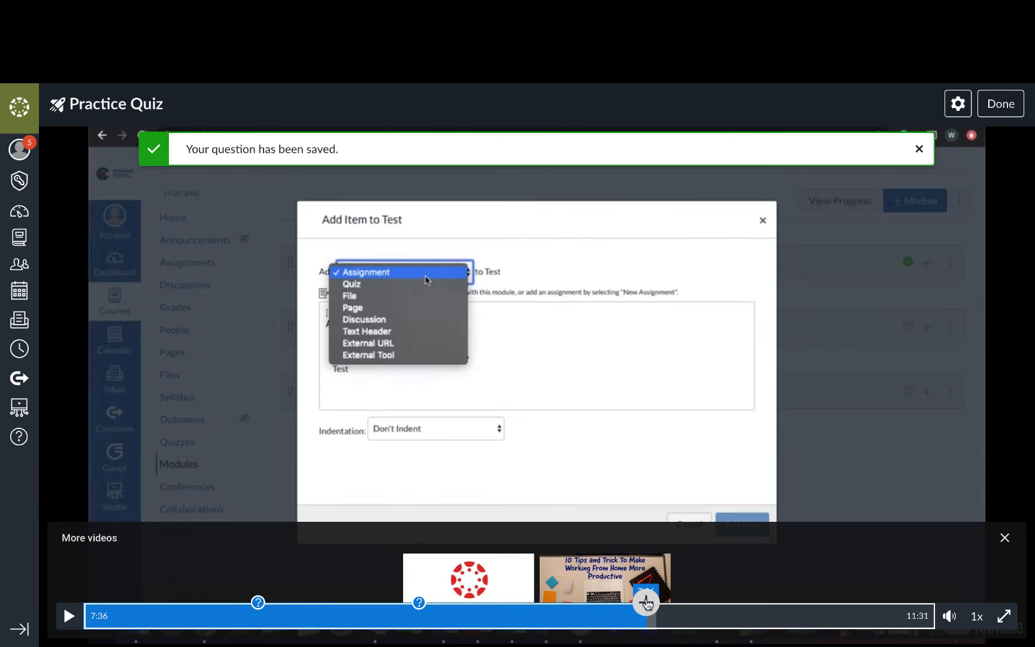
left_click(646, 602)
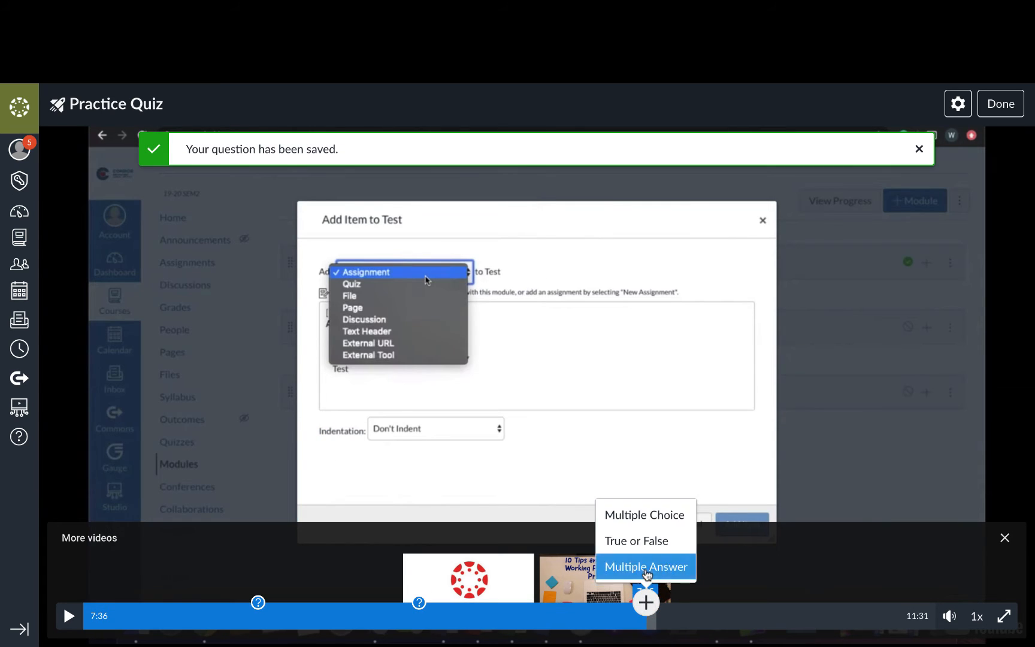
left_click(647, 568)
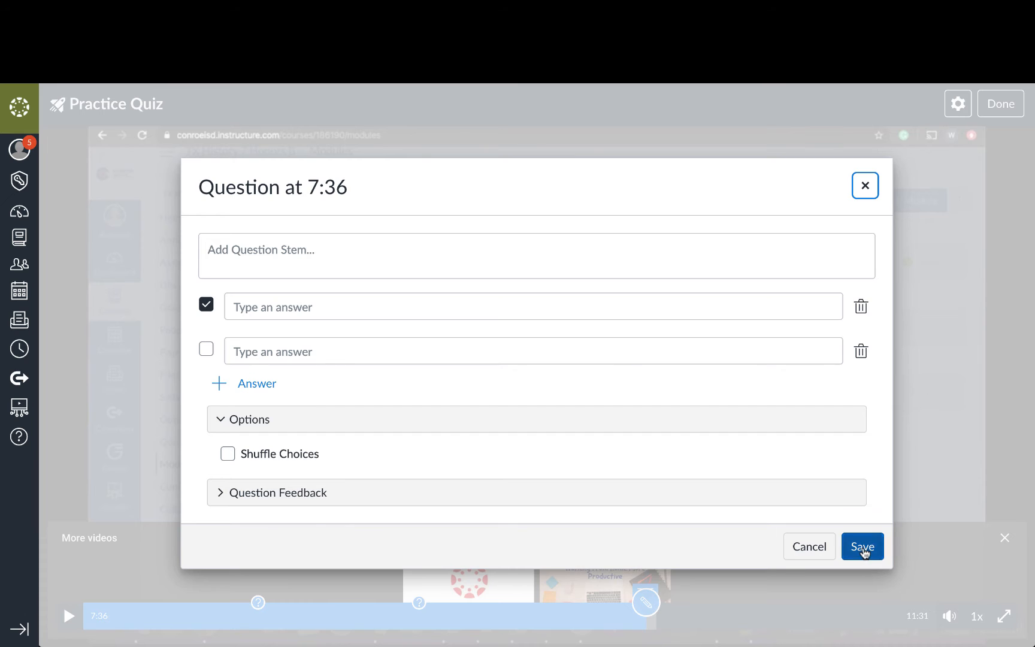
left_click(862, 550)
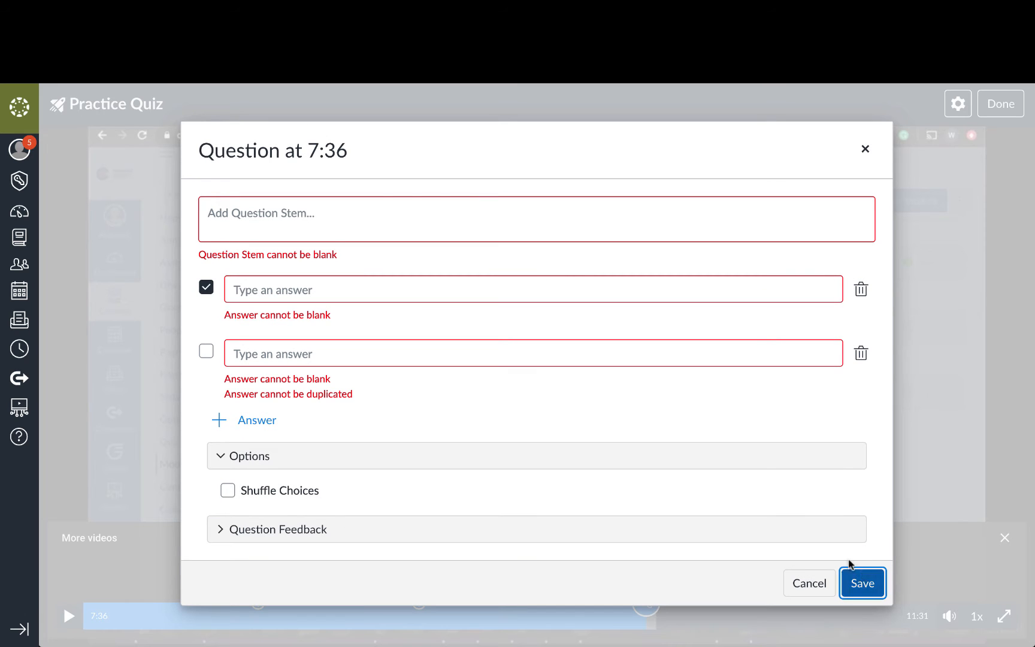
left_click(813, 580)
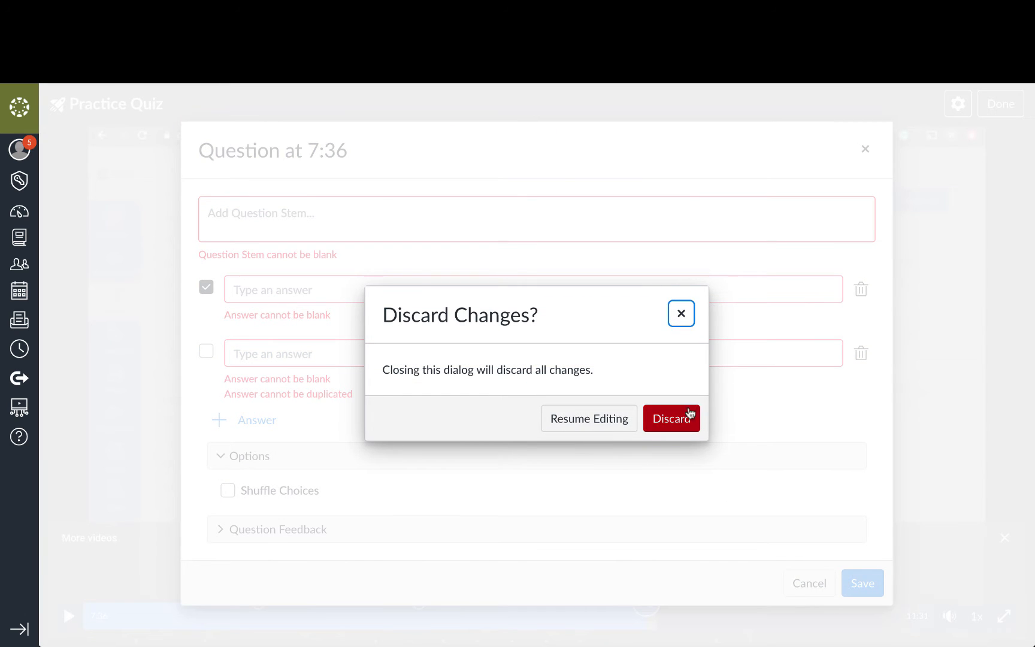
left_click(689, 414)
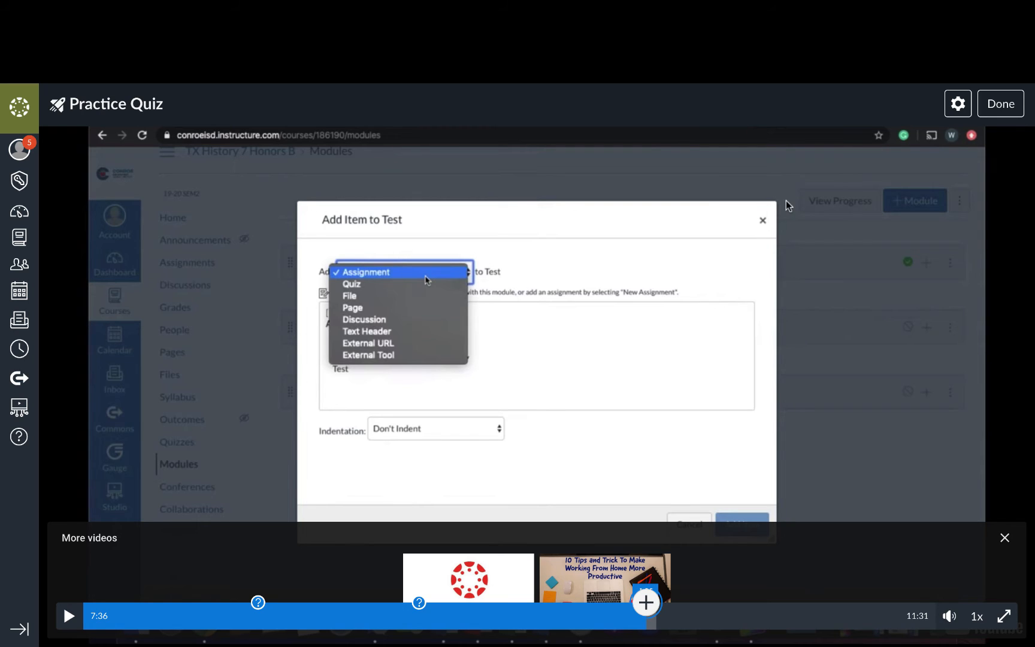
Finish editing the Practice Quiz and return to the media library.
left_click(994, 107)
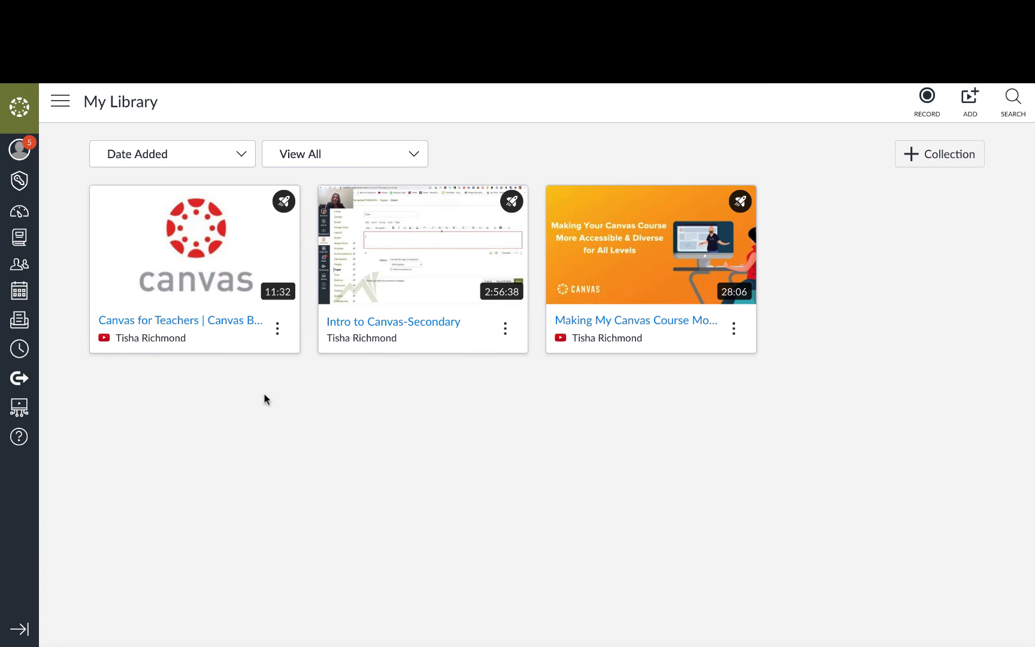
mouse_move(273, 233)
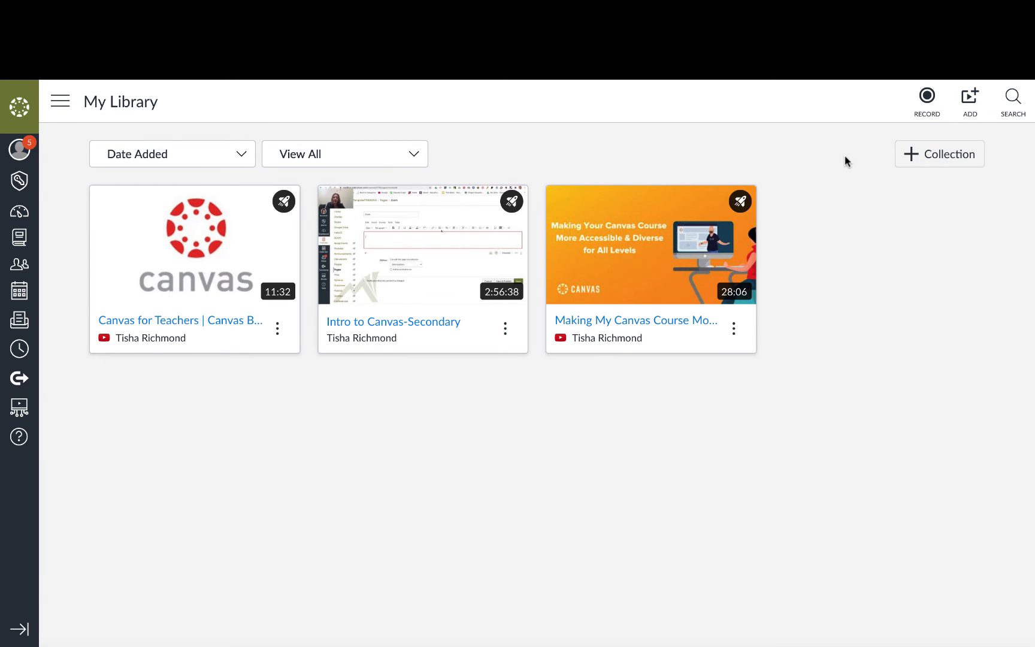
left_click(928, 147)
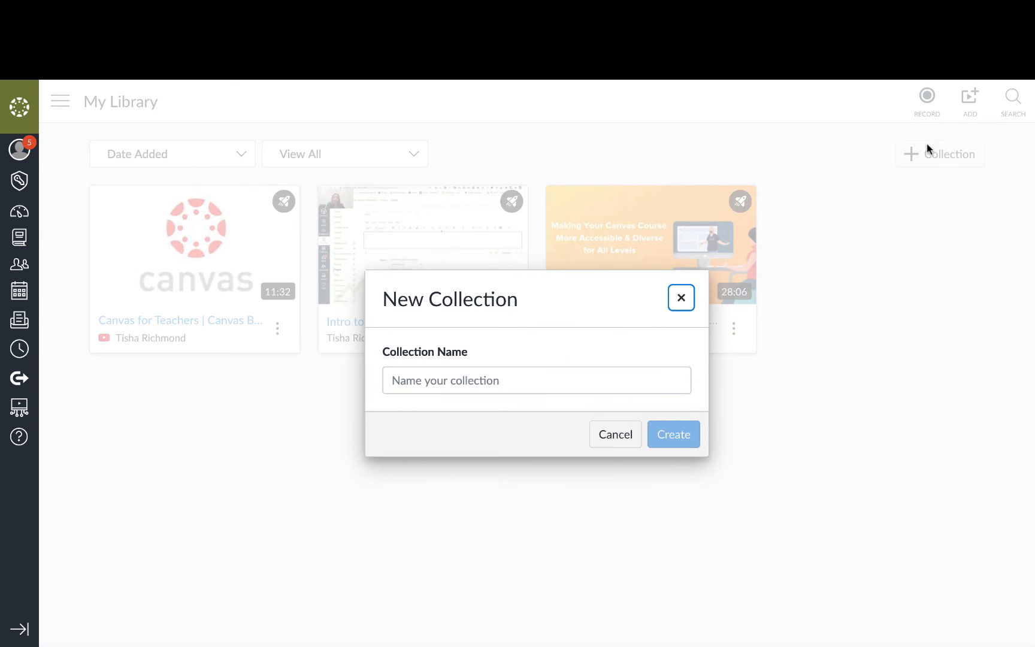
left_click(583, 376)
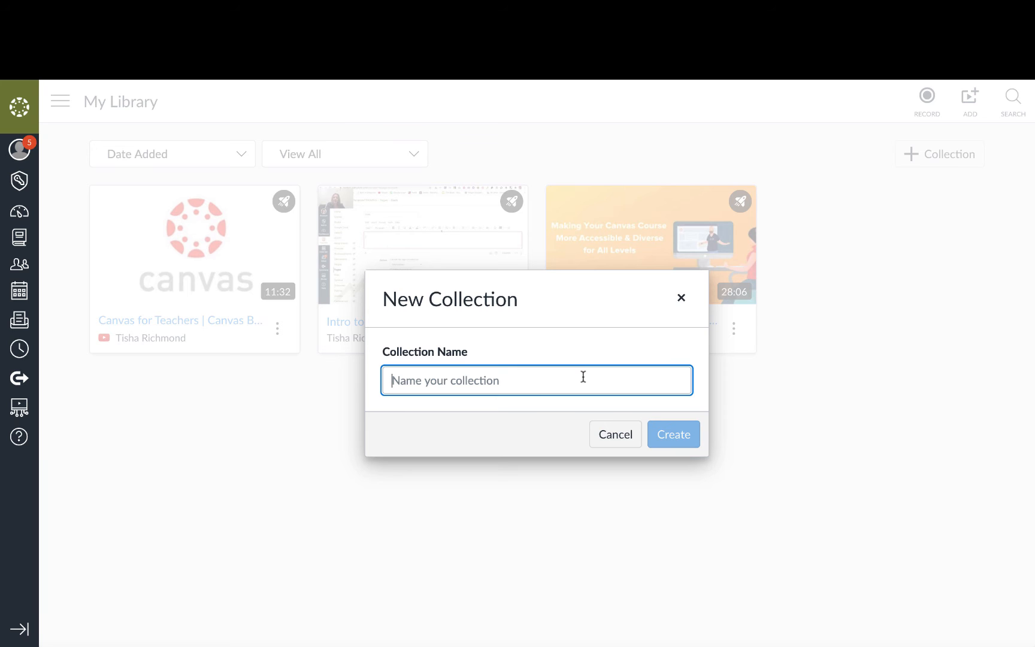
left_click(625, 435)
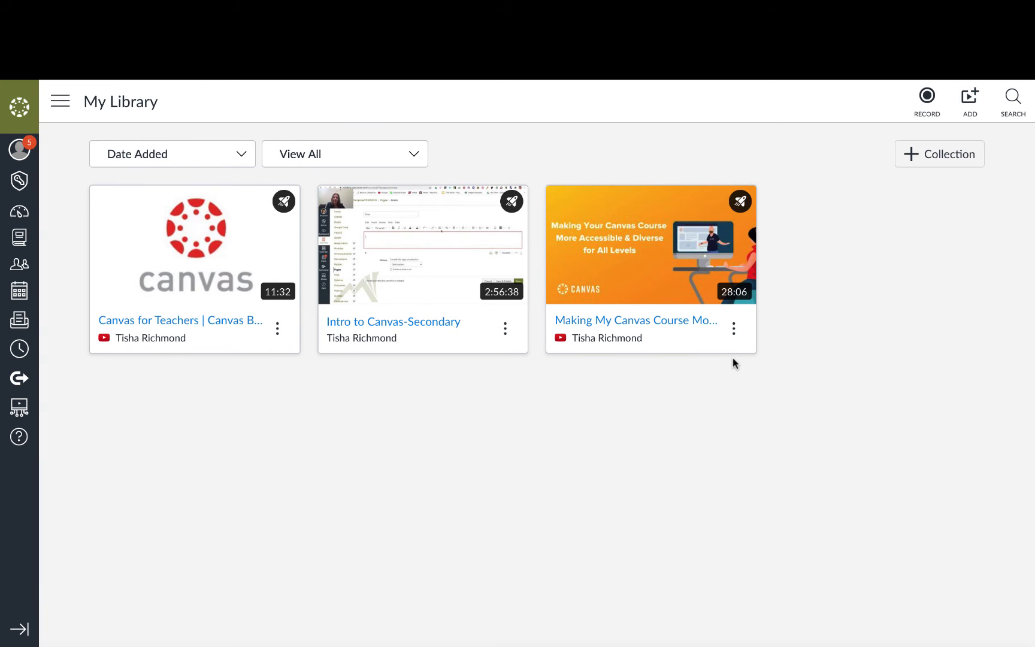
Open the CANVAS course media and look over the options for recording, adding and searching media.
left_click(62, 101)
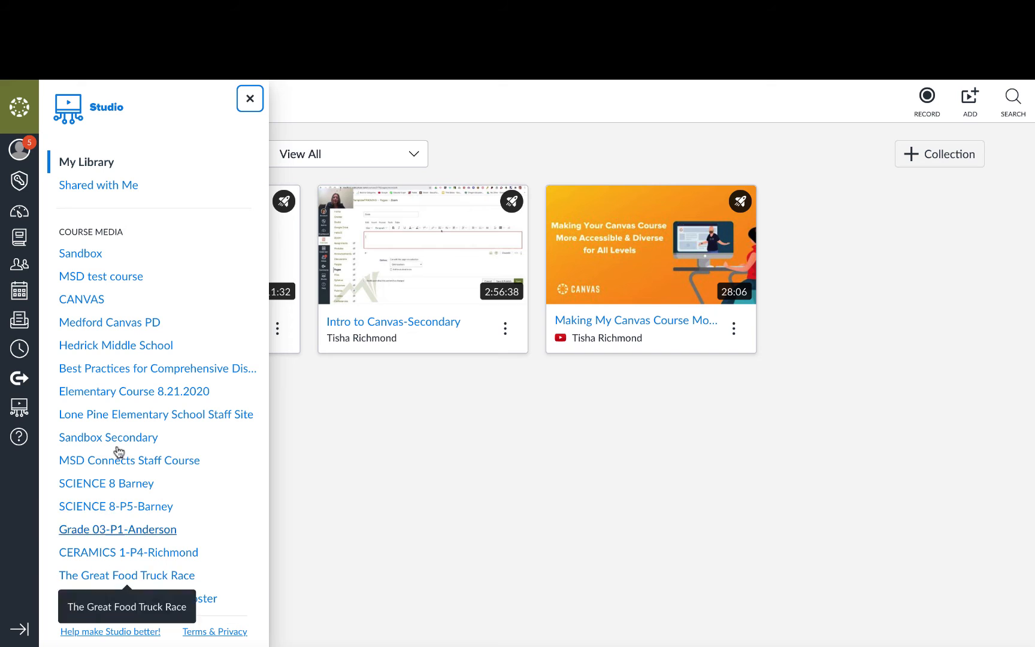
left_click(84, 300)
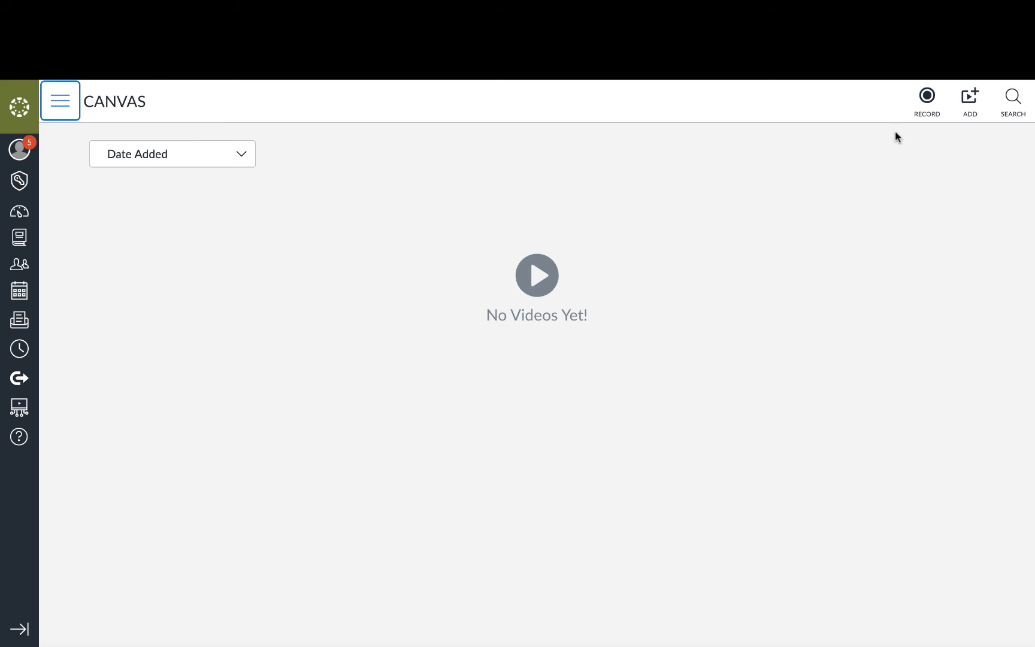
left_click(928, 96)
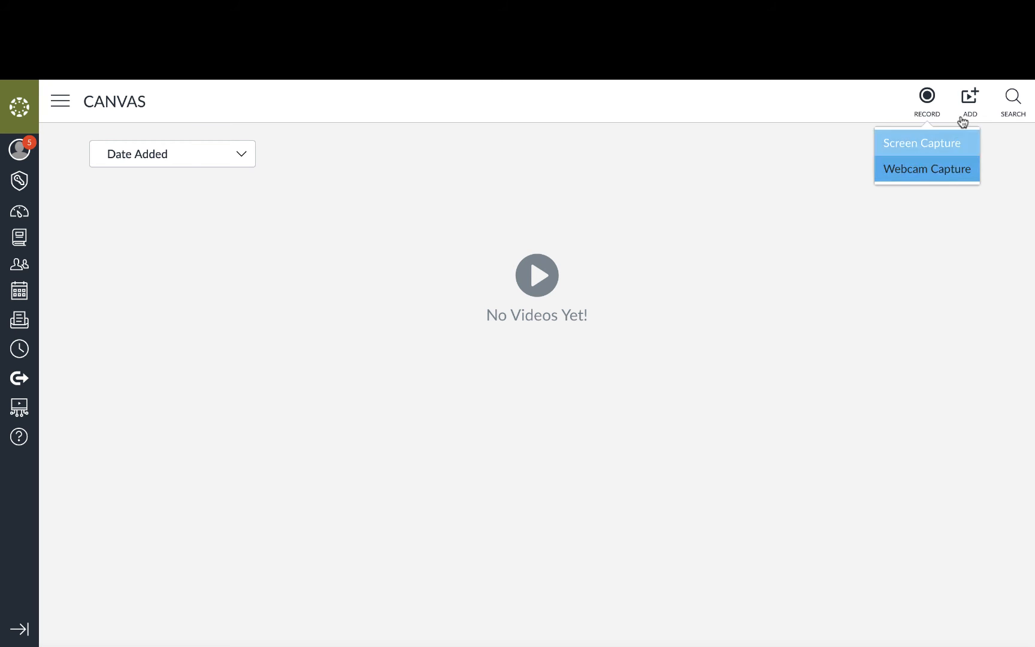
left_click(971, 96)
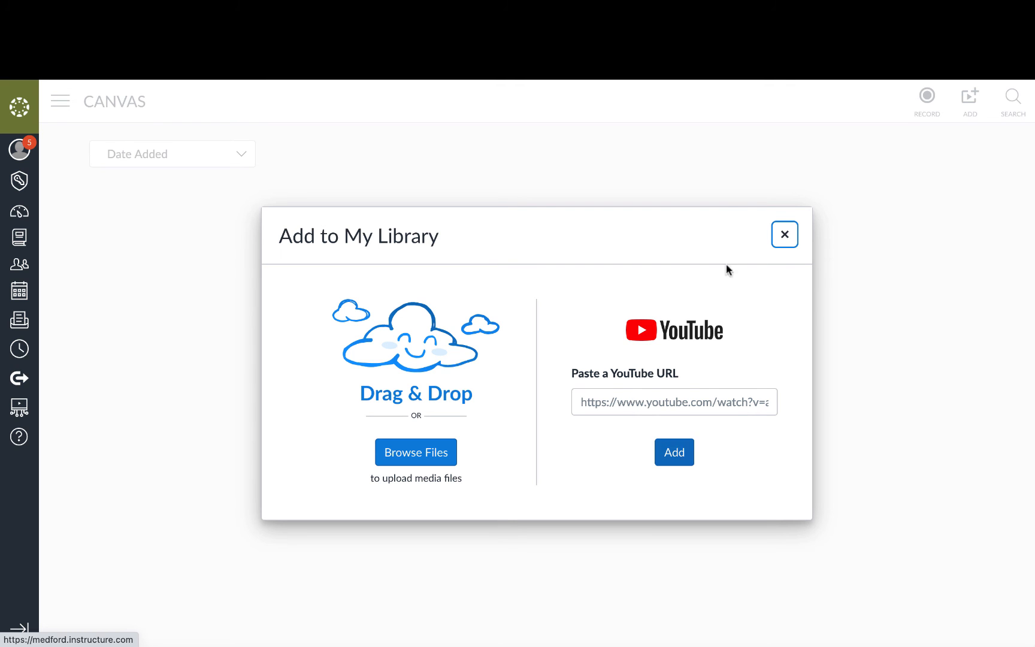
left_click(784, 234)
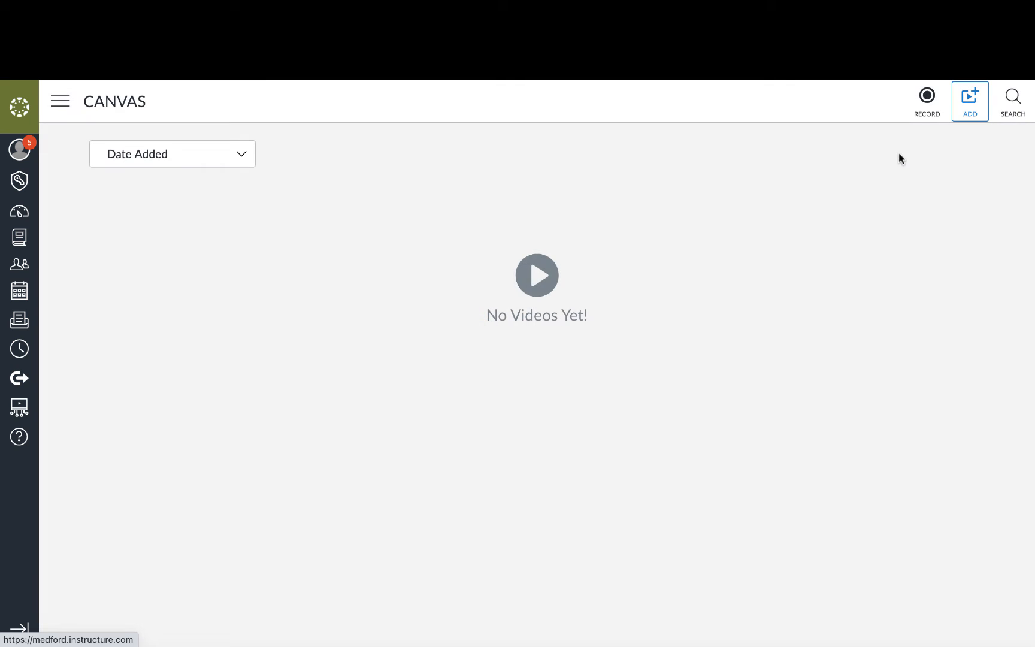
left_click(1016, 97)
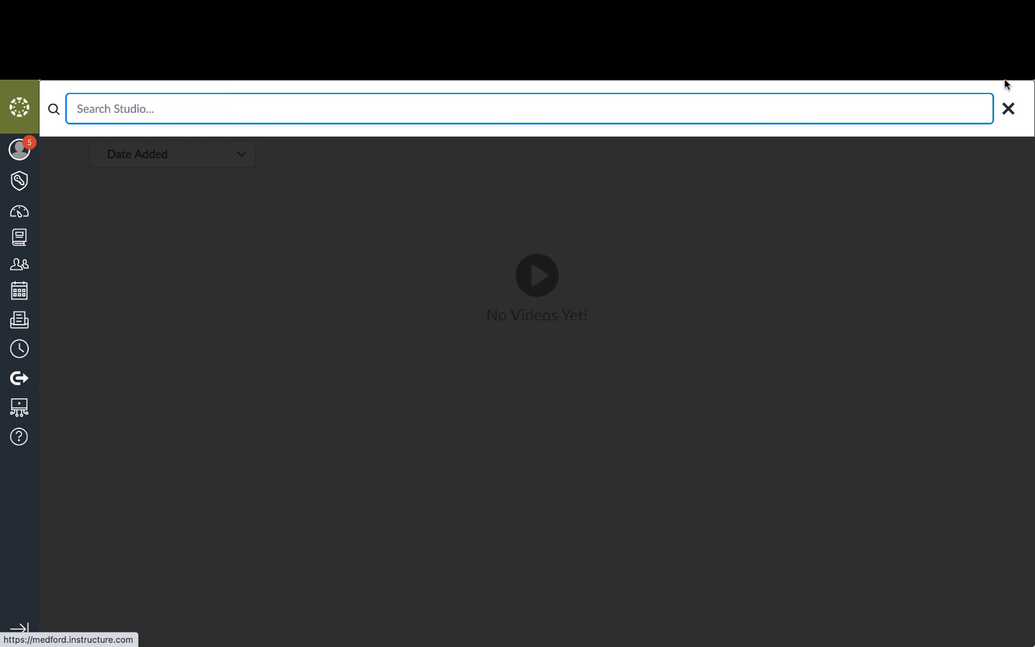
left_click(1010, 110)
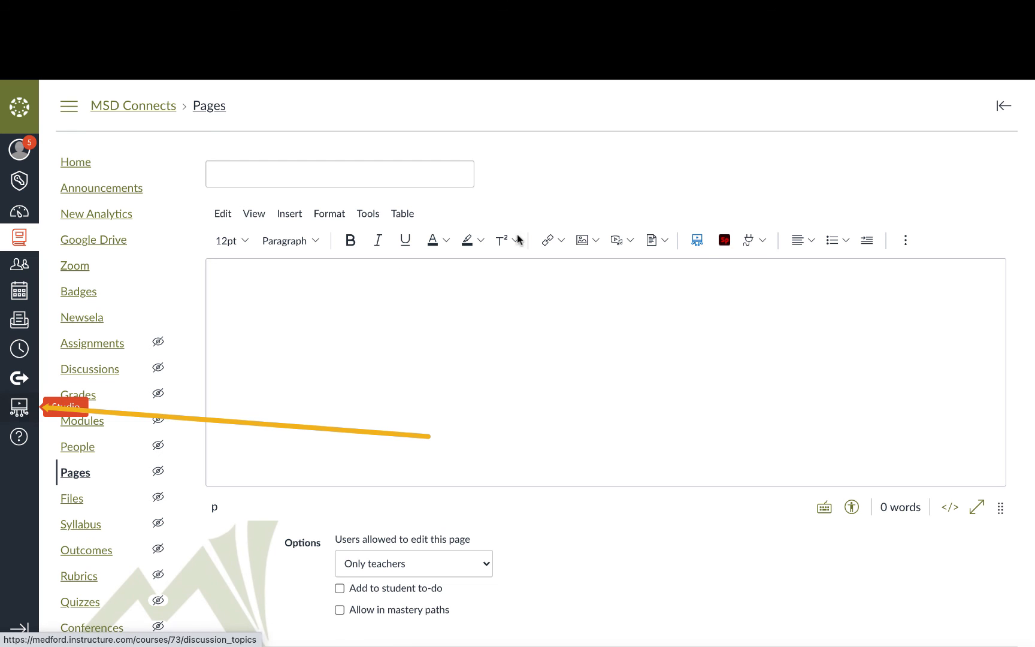
Embed the Canvas for Teachers video from Studio in the new MSD Connects page as a standard embed with comments allowed.
left_click(694, 239)
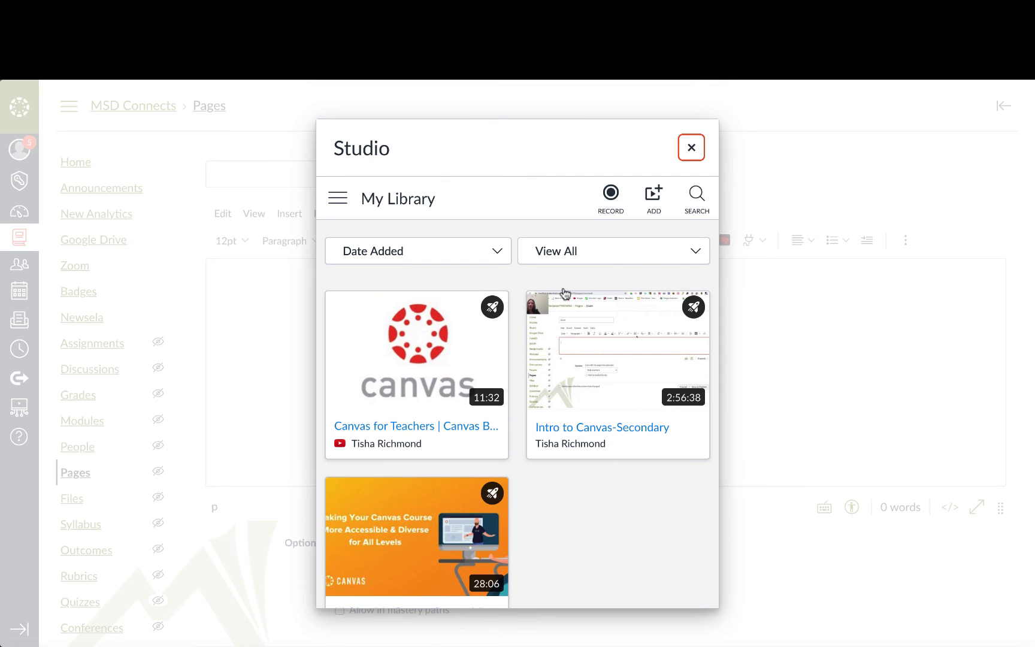
mouse_move(429, 358)
left_click(413, 353)
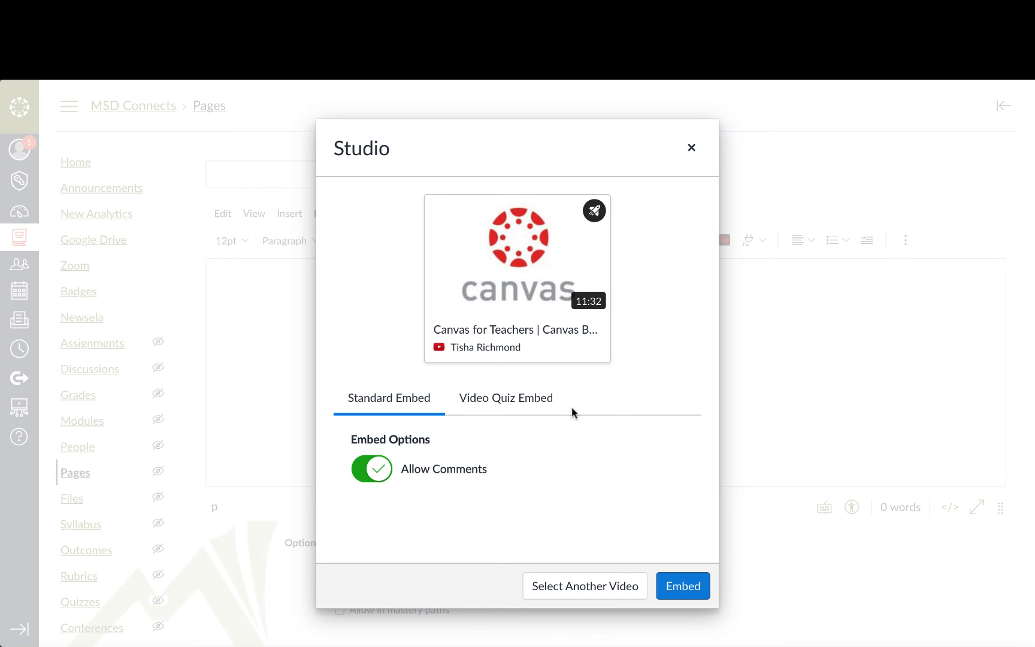
left_click(691, 586)
Examine the embedded video's player and its comments, details, insights and captions sections.
scroll(720, 522, "down", 3)
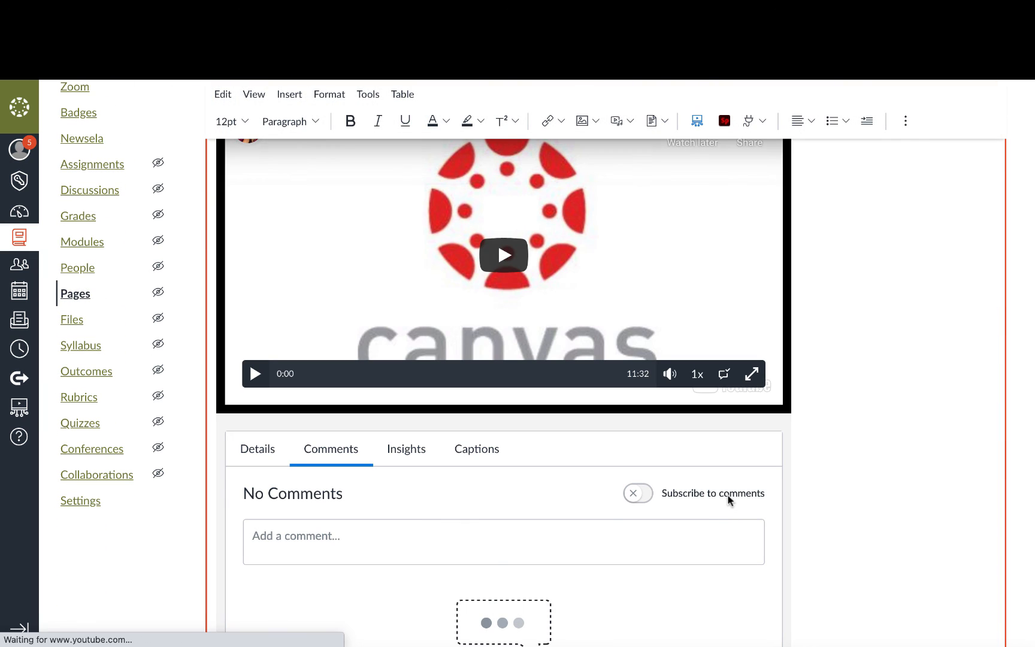
scroll(802, 370, "up", 1)
scroll(802, 370, "up", 2)
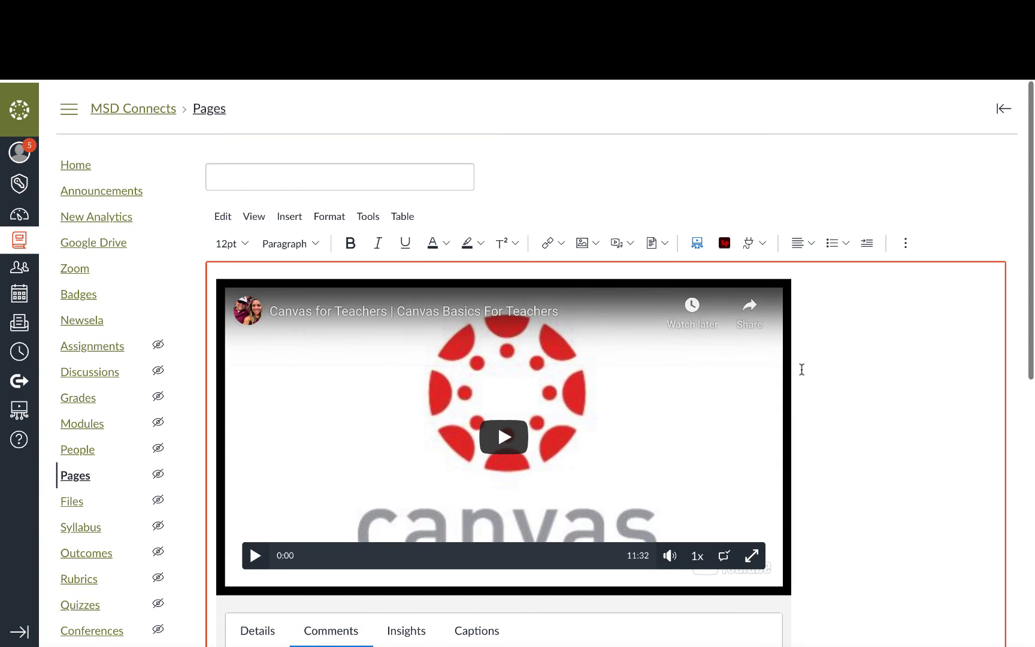
scroll(801, 370, "down", 3)
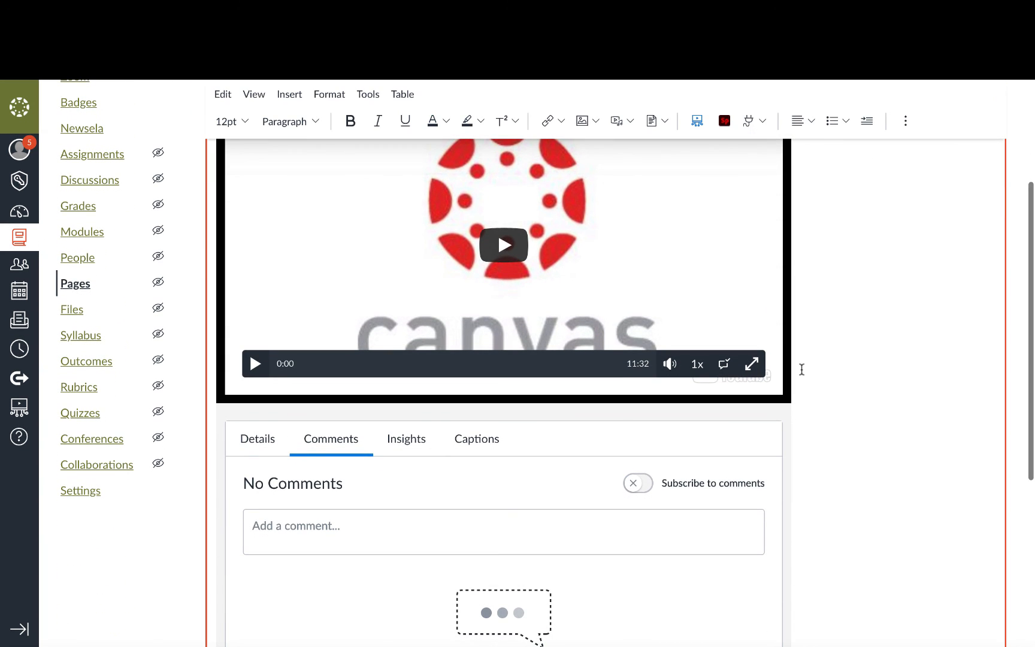
left_click(262, 444)
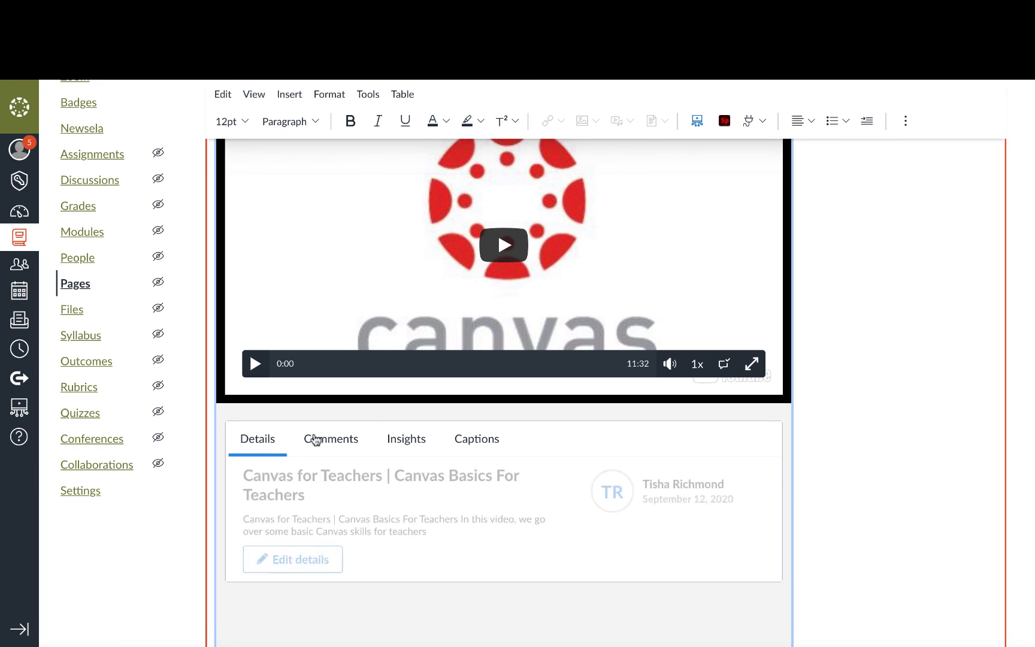
left_click(423, 441)
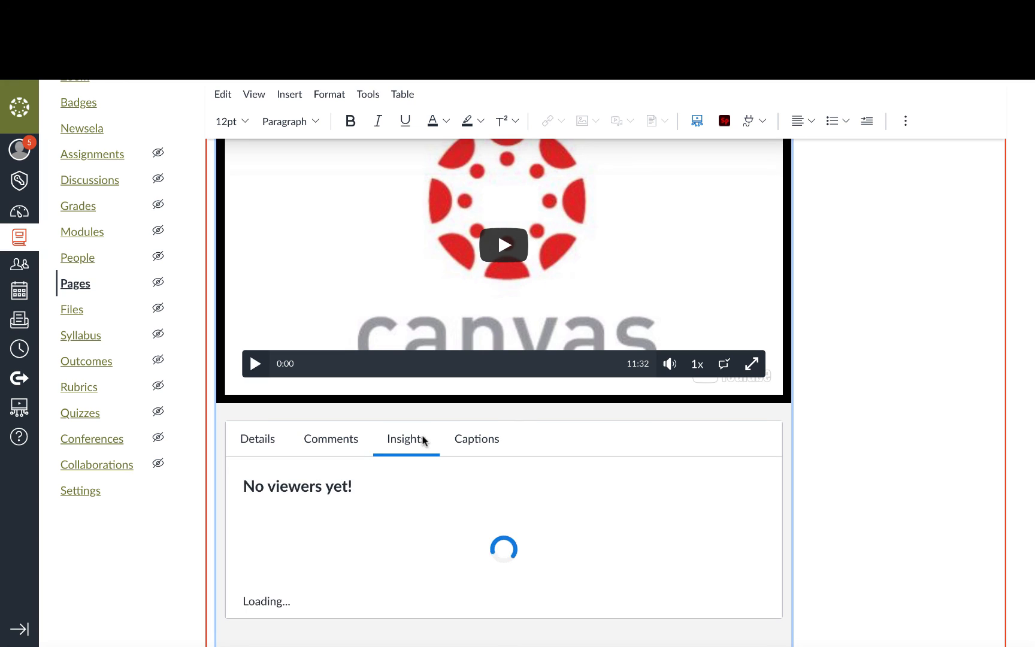
left_click(479, 441)
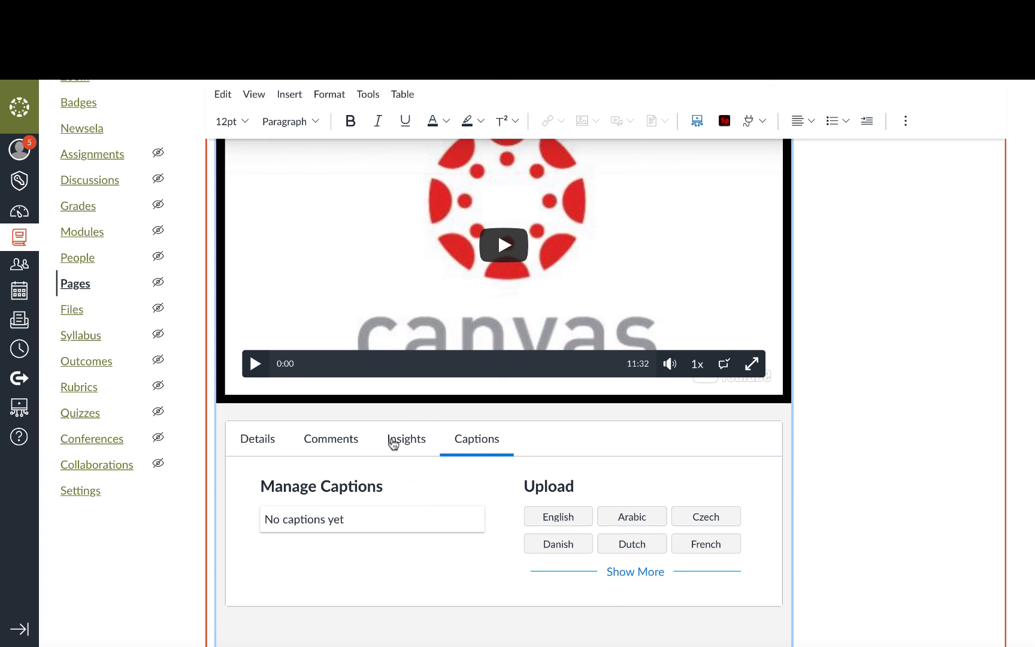
scroll(693, 340, "up", 3)
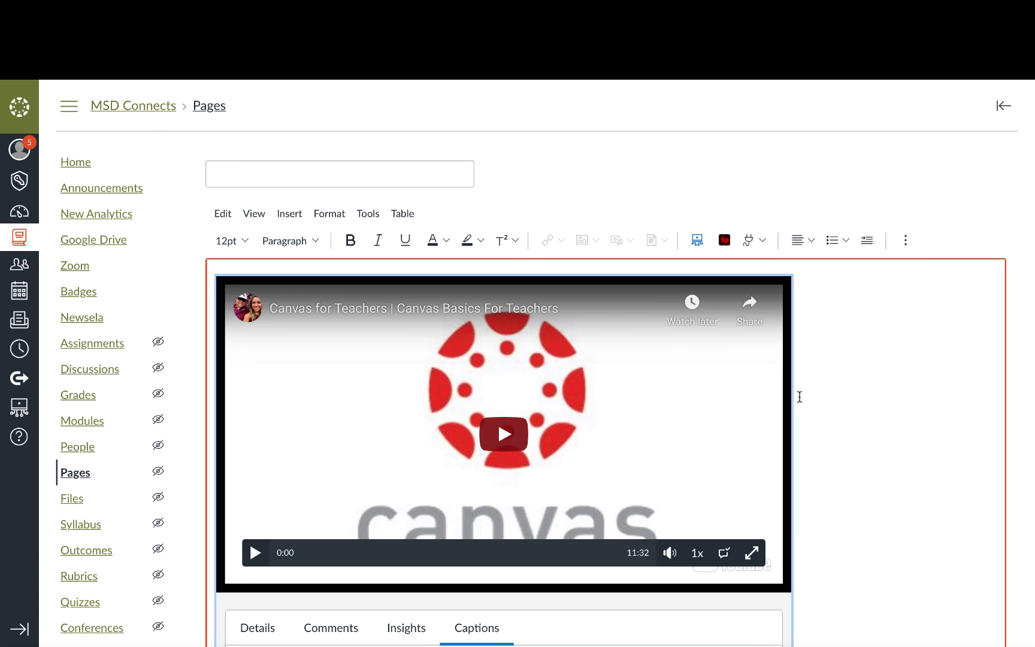
scroll(749, 482, "down", 2)
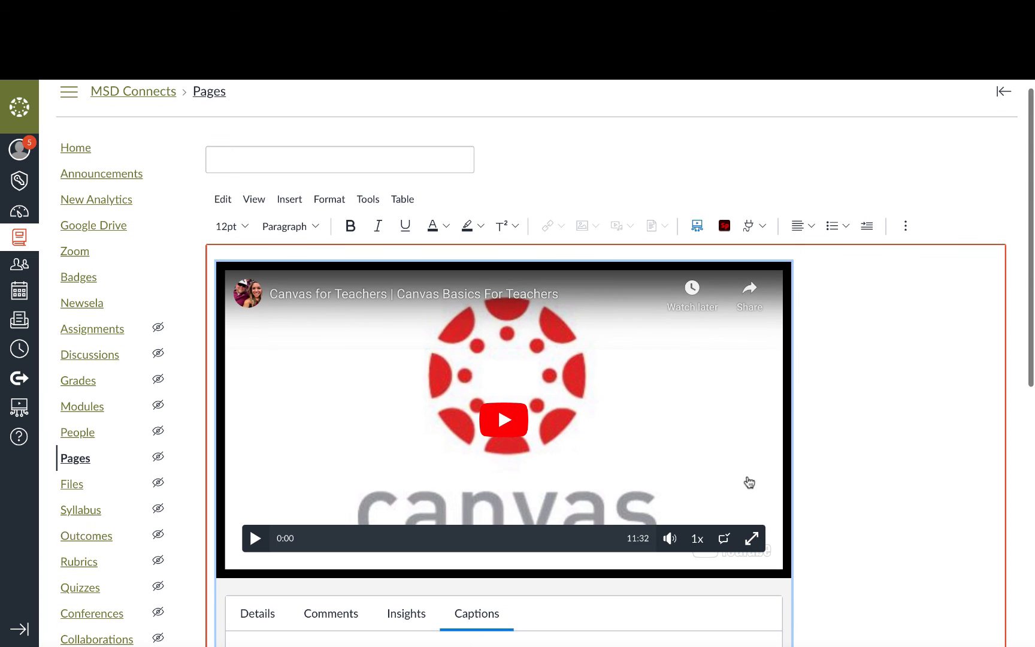
scroll(749, 482, "down", 1)
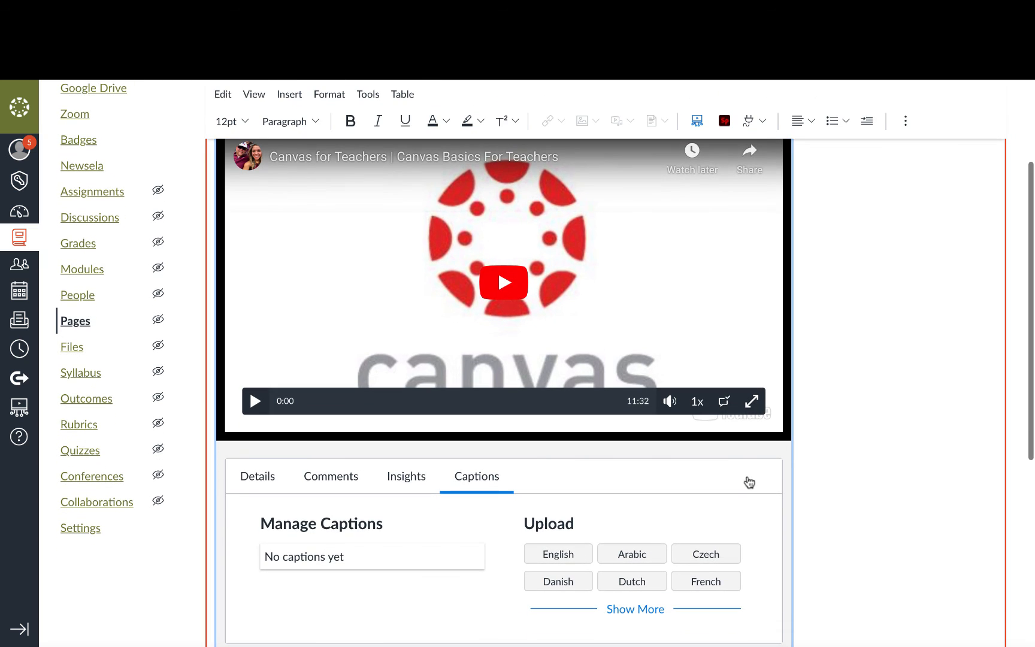